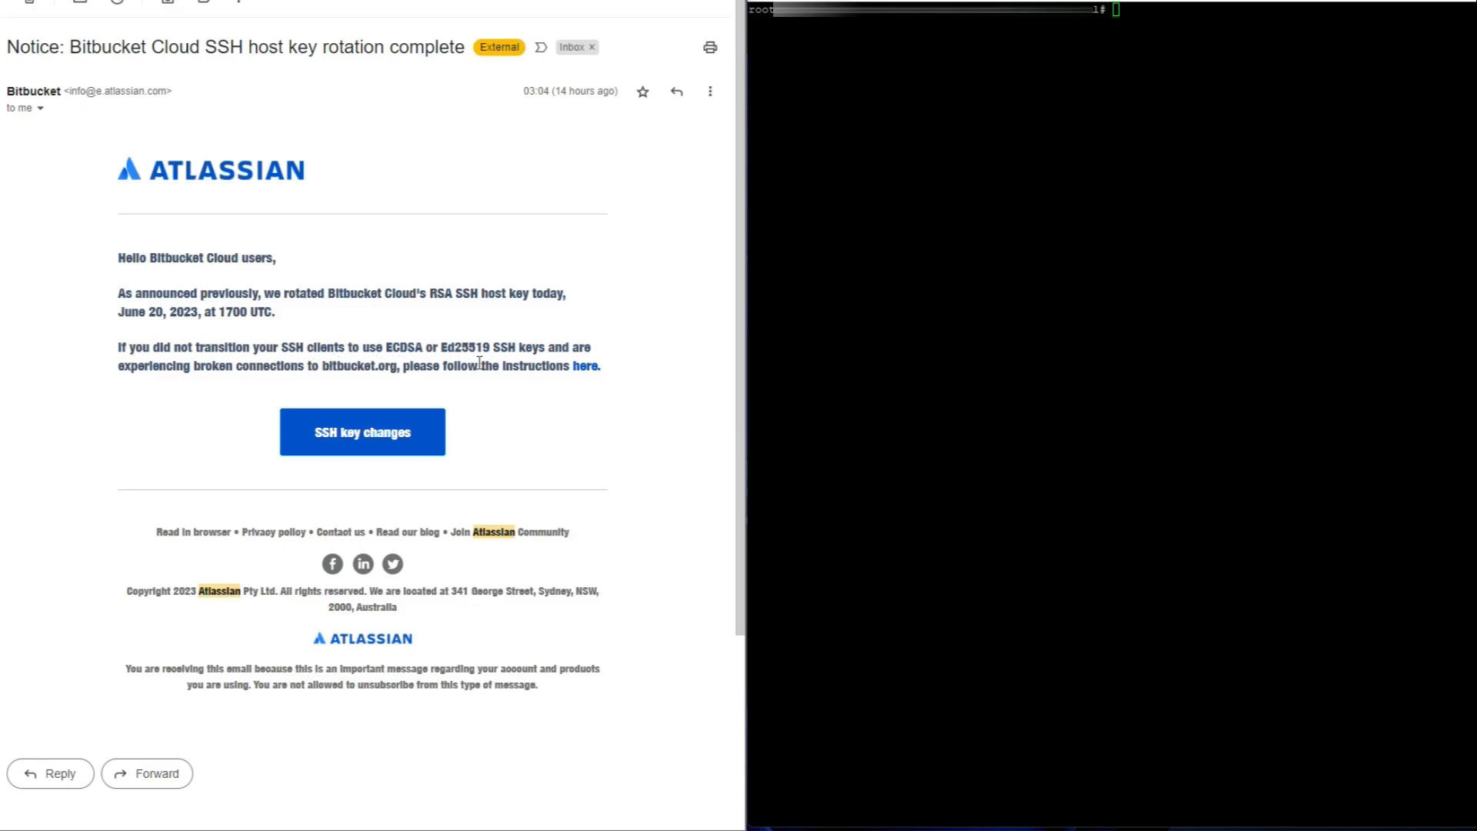
Follow the email's 'here' link and read the RSA key rotation date and new RSA host key block.
click(588, 373)
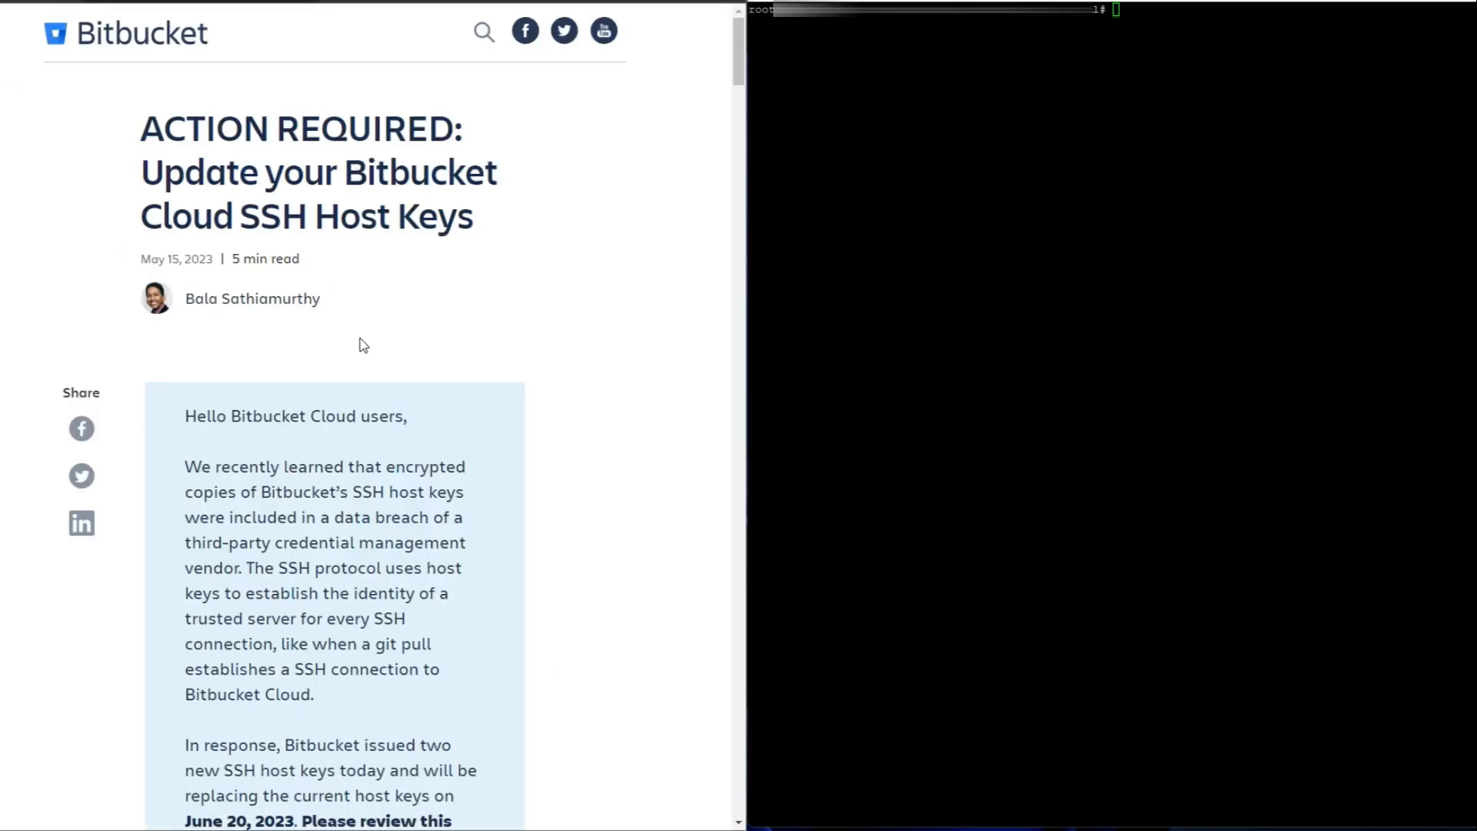
scroll(409, 388, down, 1)
scroll(409, 387, down, 1)
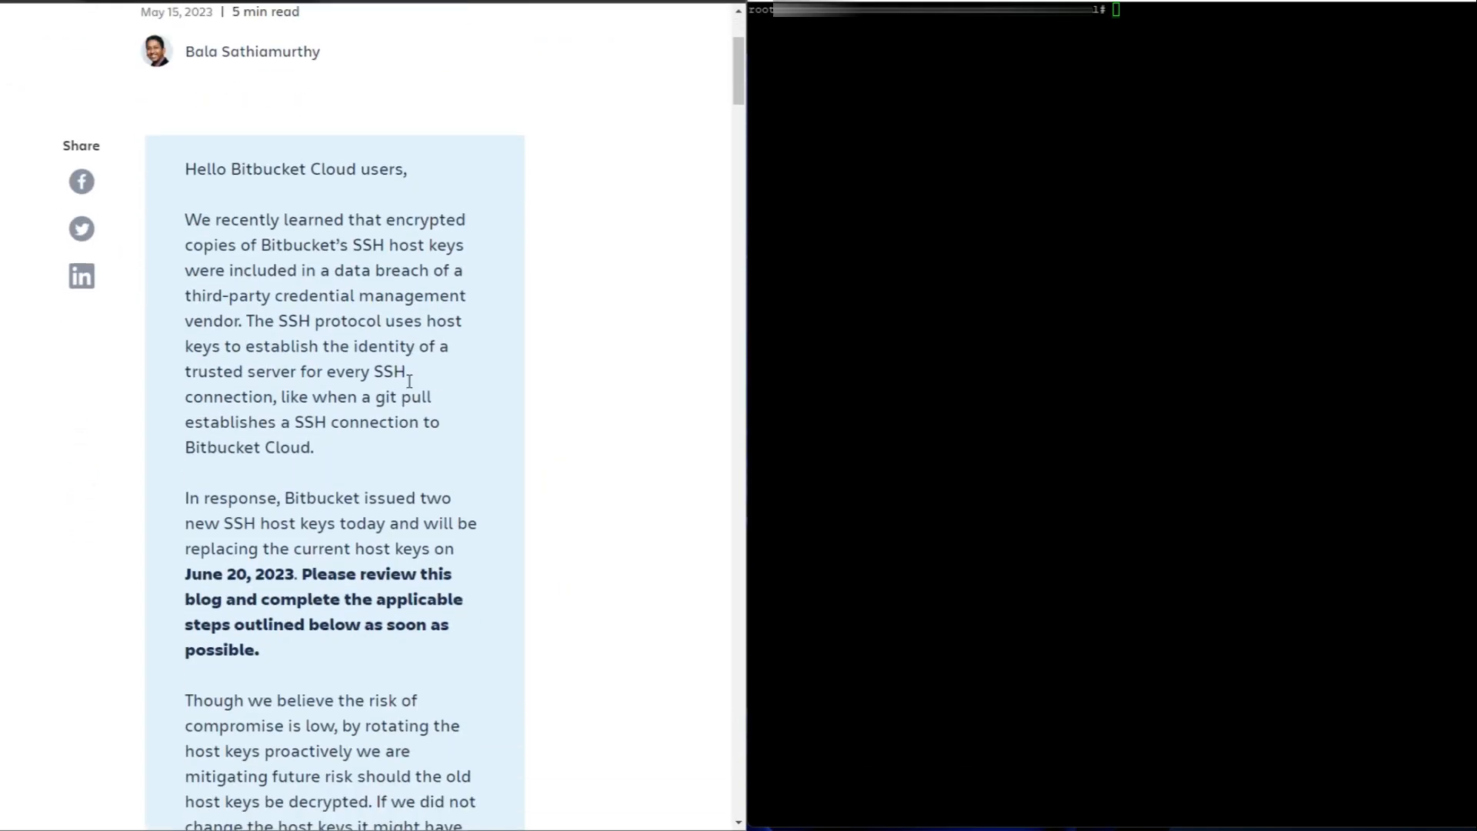
scroll(409, 389, down, 4)
scroll(408, 381, down, 5)
scroll(409, 381, down, 3)
scroll(410, 381, up, 1)
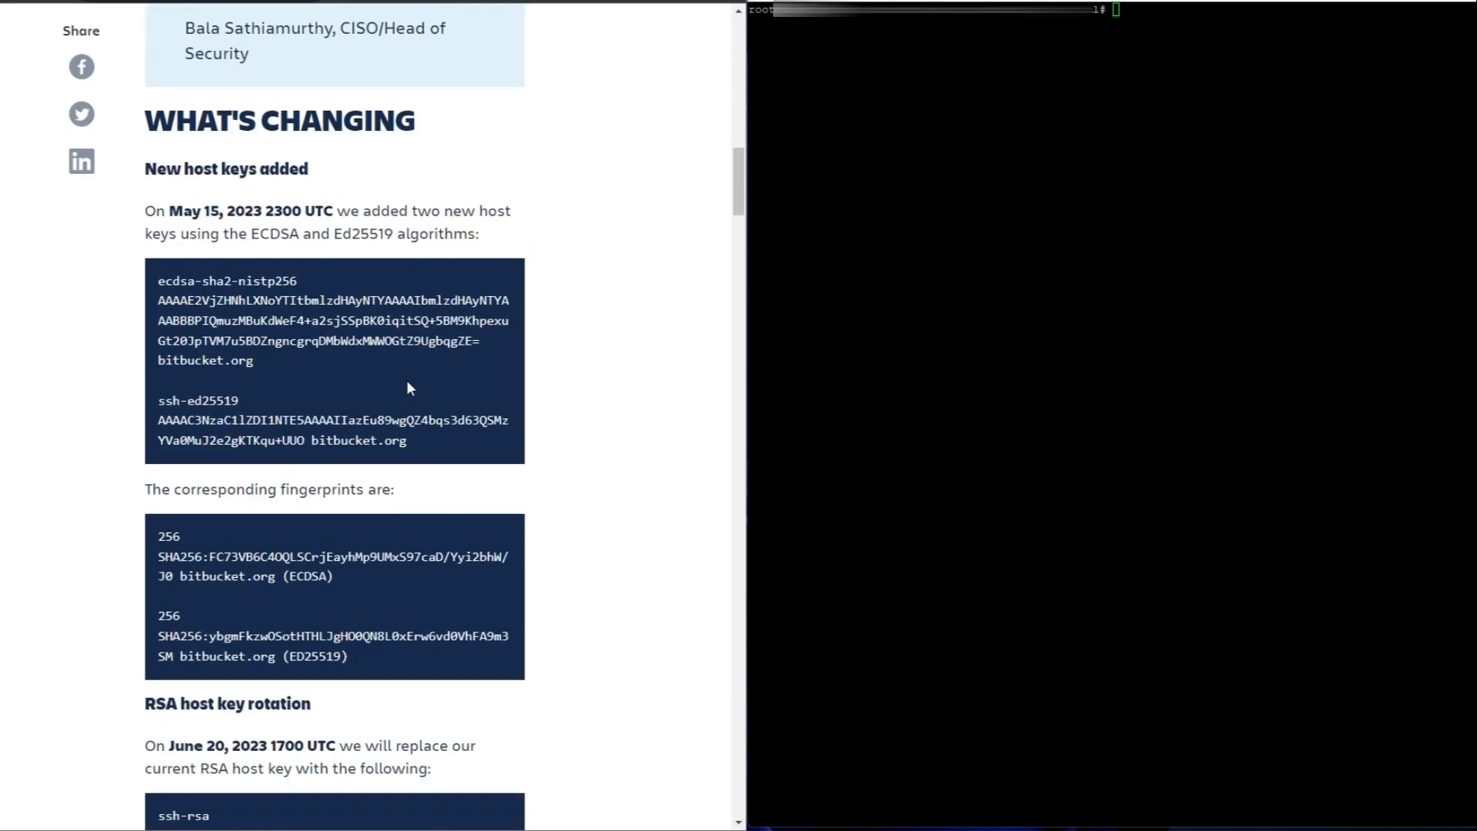
scroll(423, 451, down, 1)
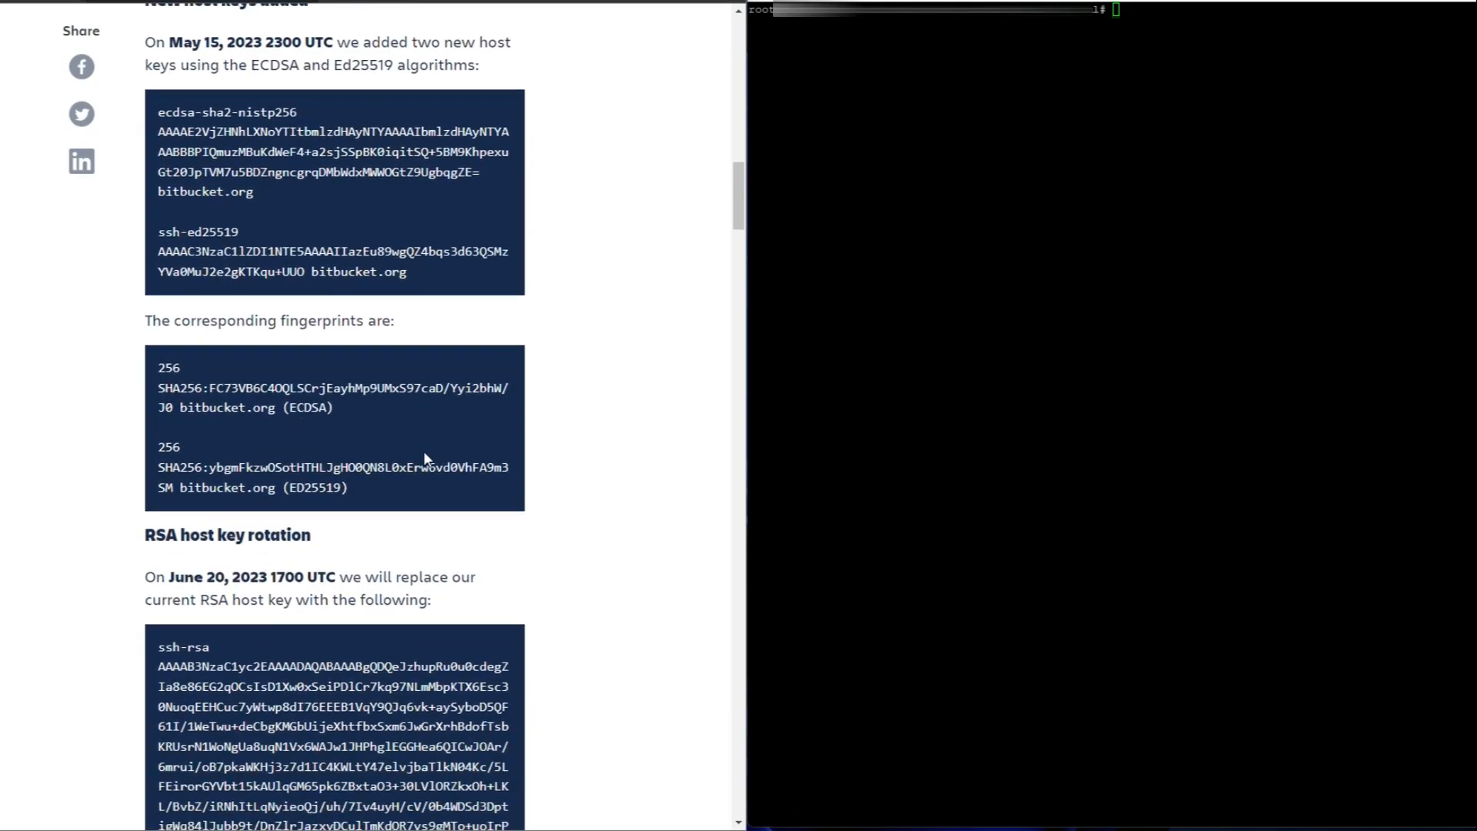
scroll(424, 451, down, 2)
scroll(424, 451, down, 1)
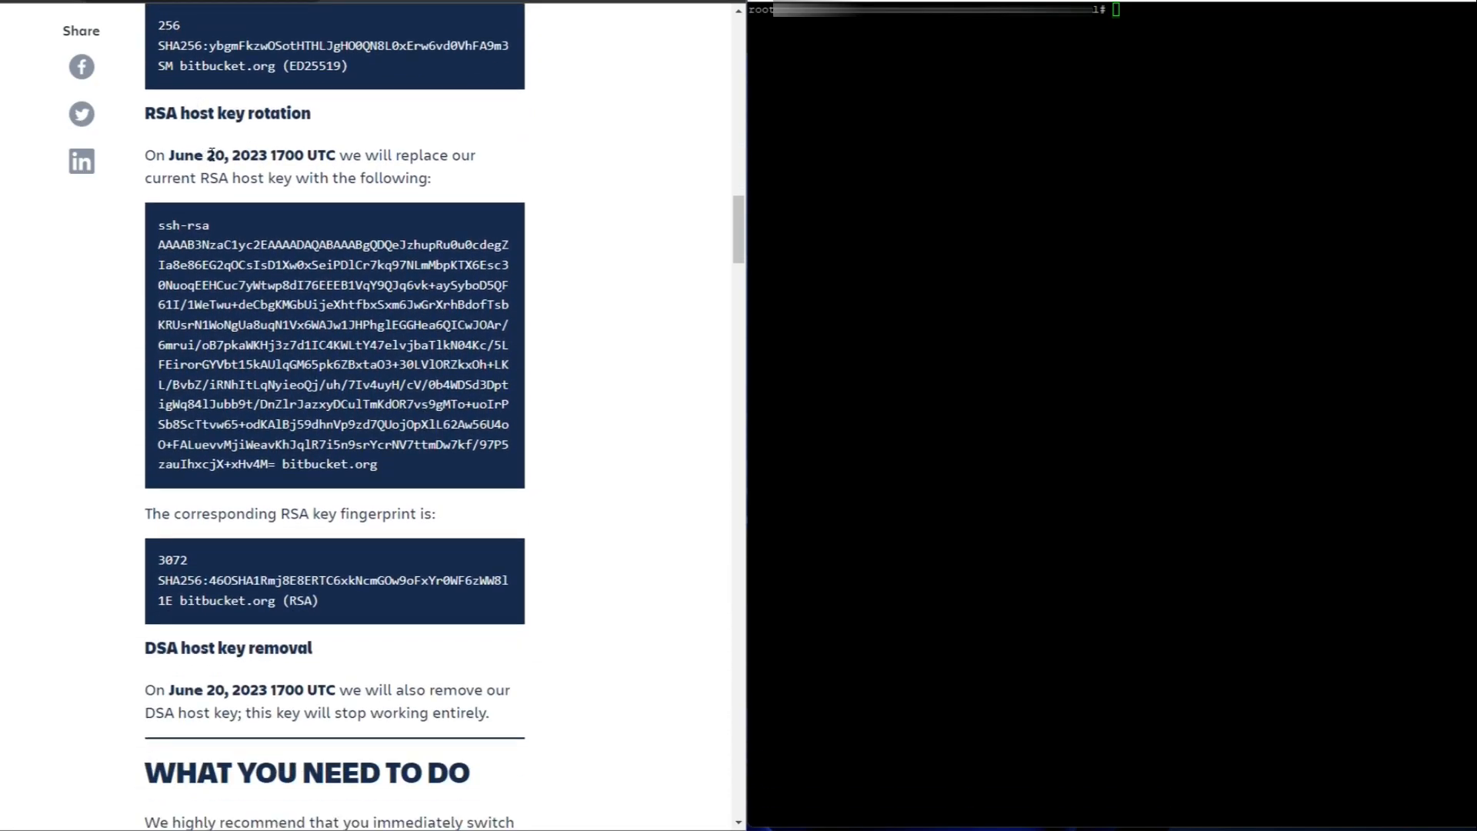
drag(170, 157, 418, 182)
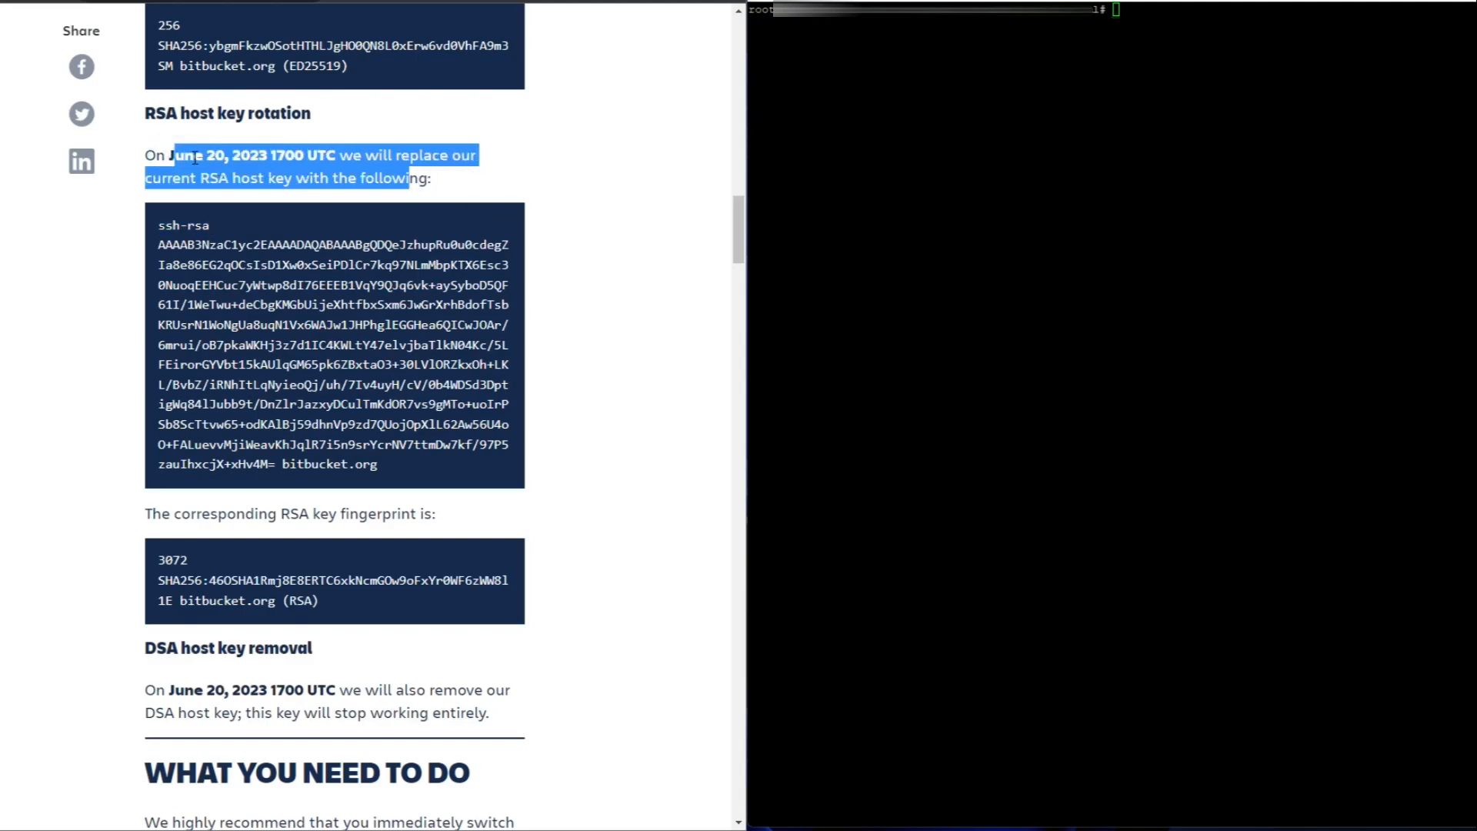
click(319, 201)
drag(136, 244, 458, 590)
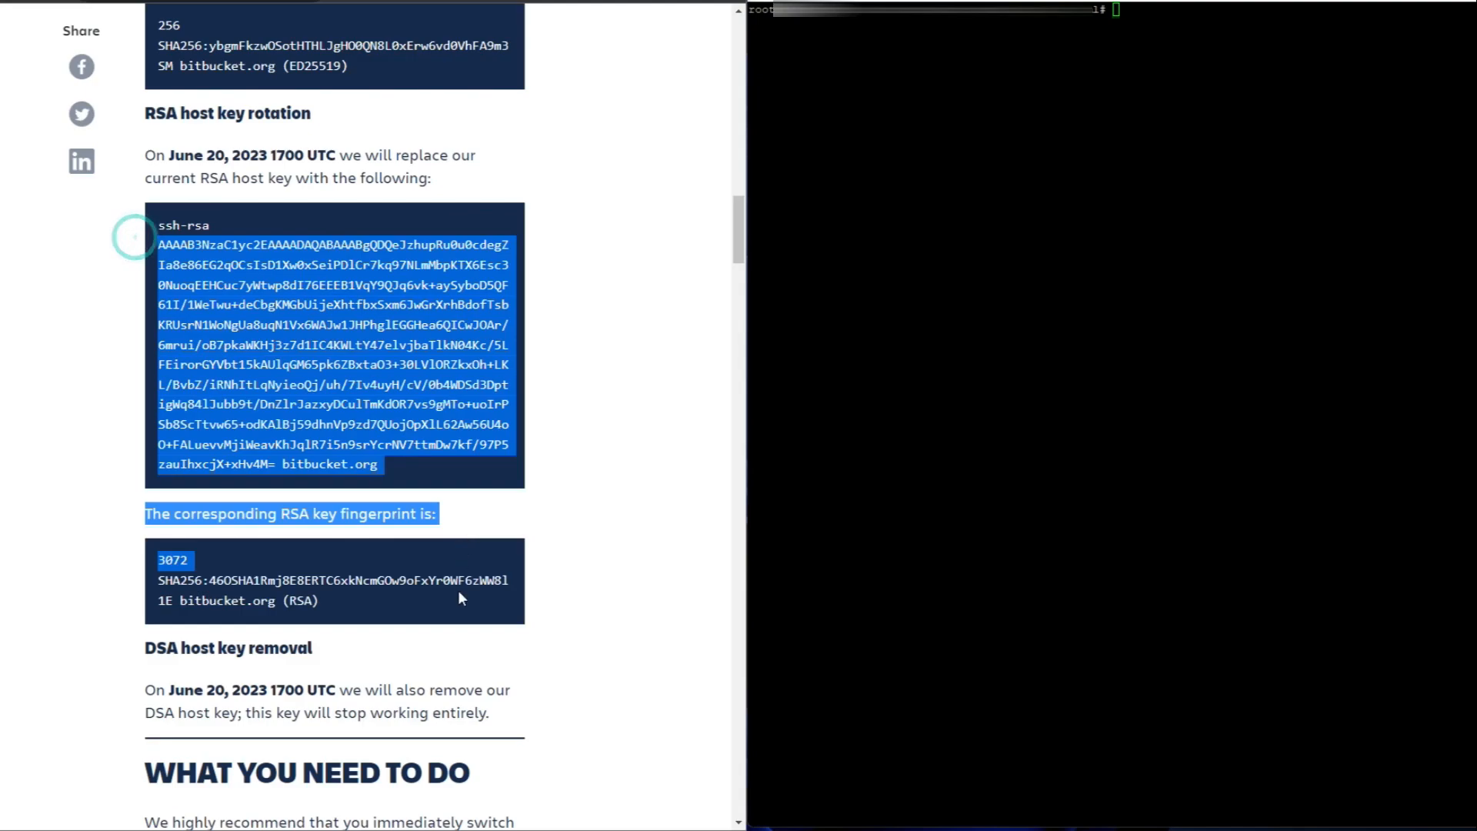
click(458, 594)
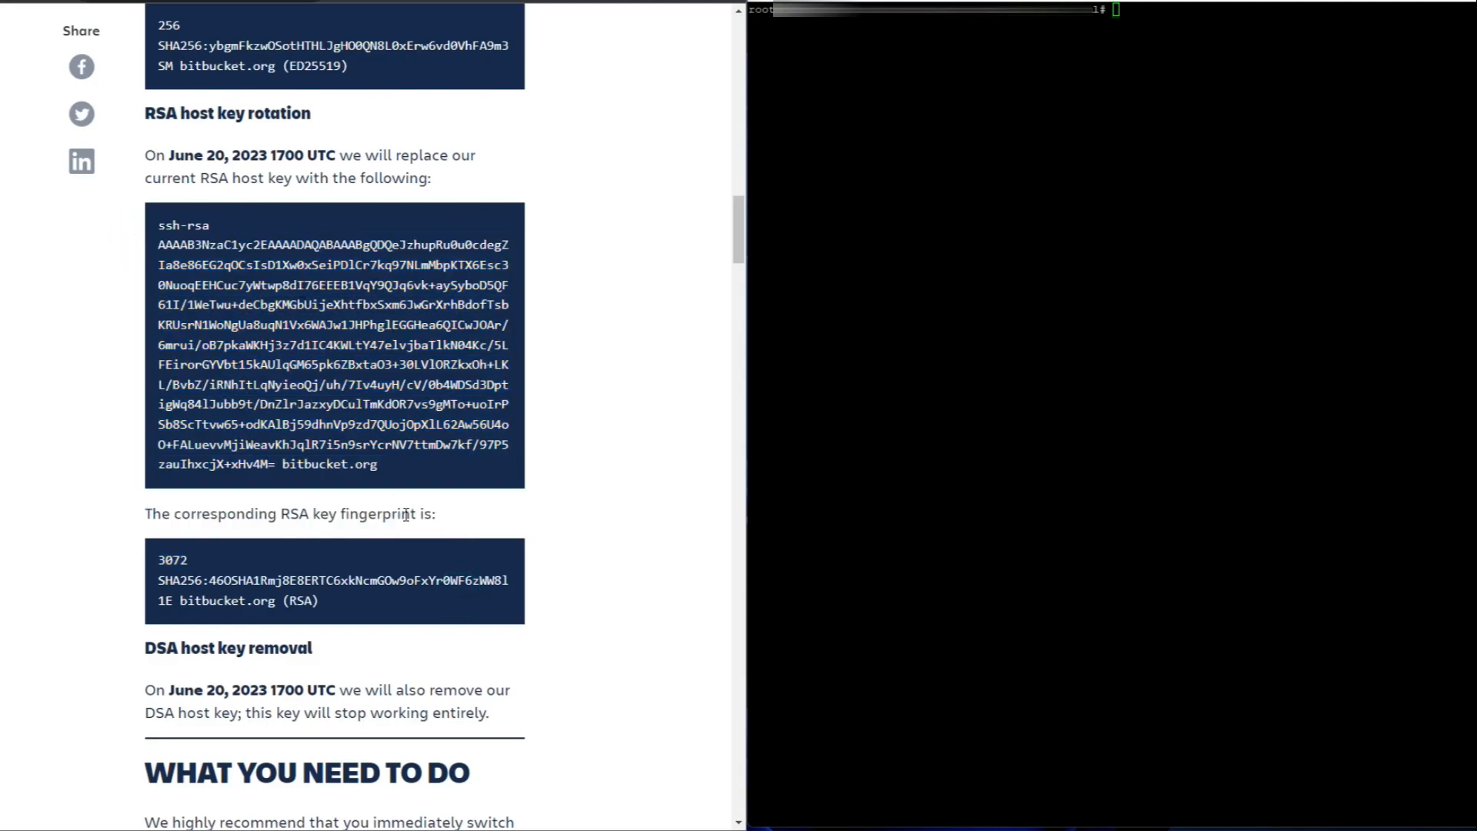
scroll(384, 599, down, 1)
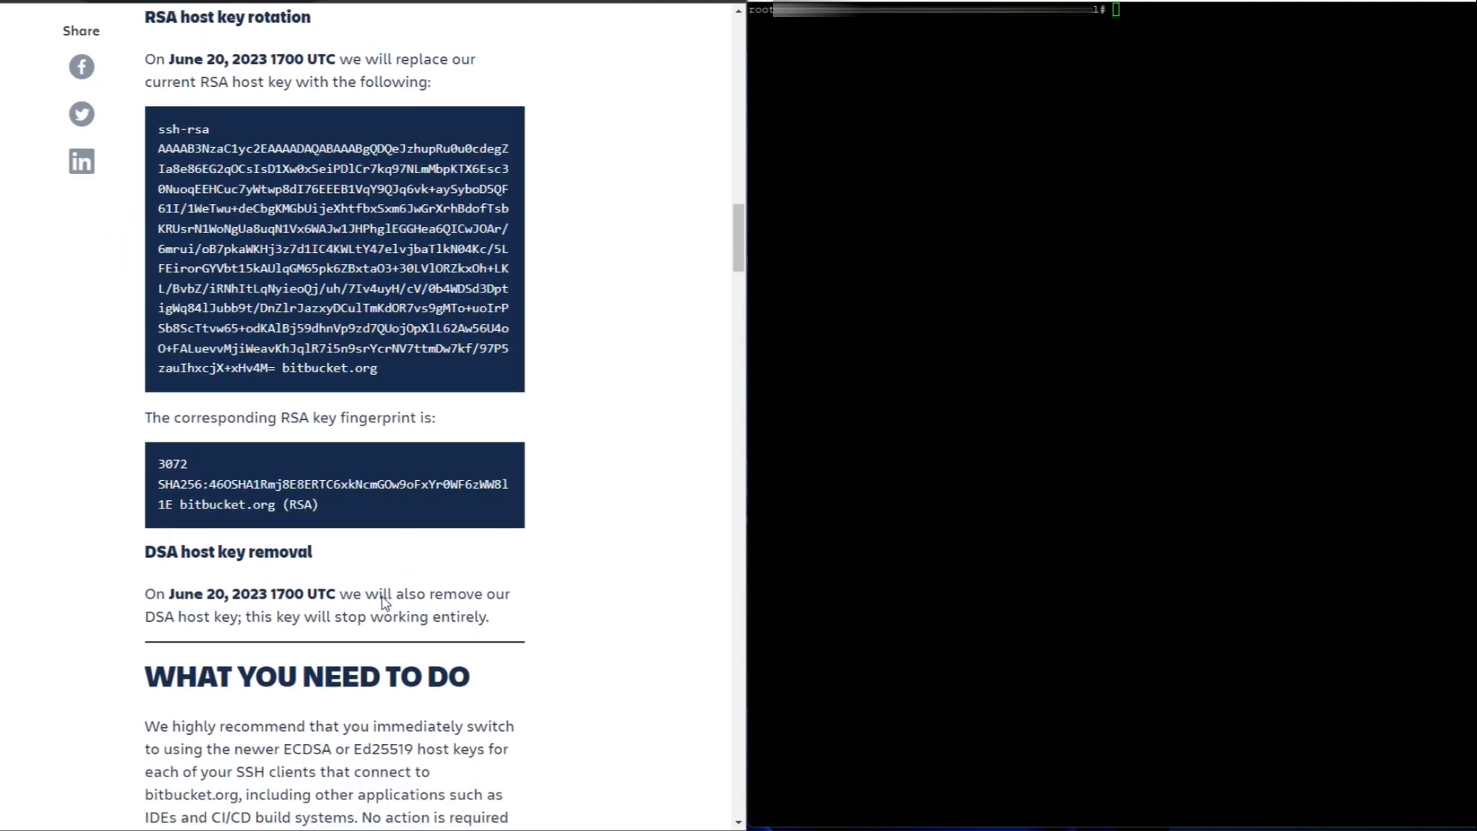
scroll(385, 598, down, 1)
scroll(385, 599, down, 2)
scroll(386, 589, down, 1)
scroll(387, 588, down, 1)
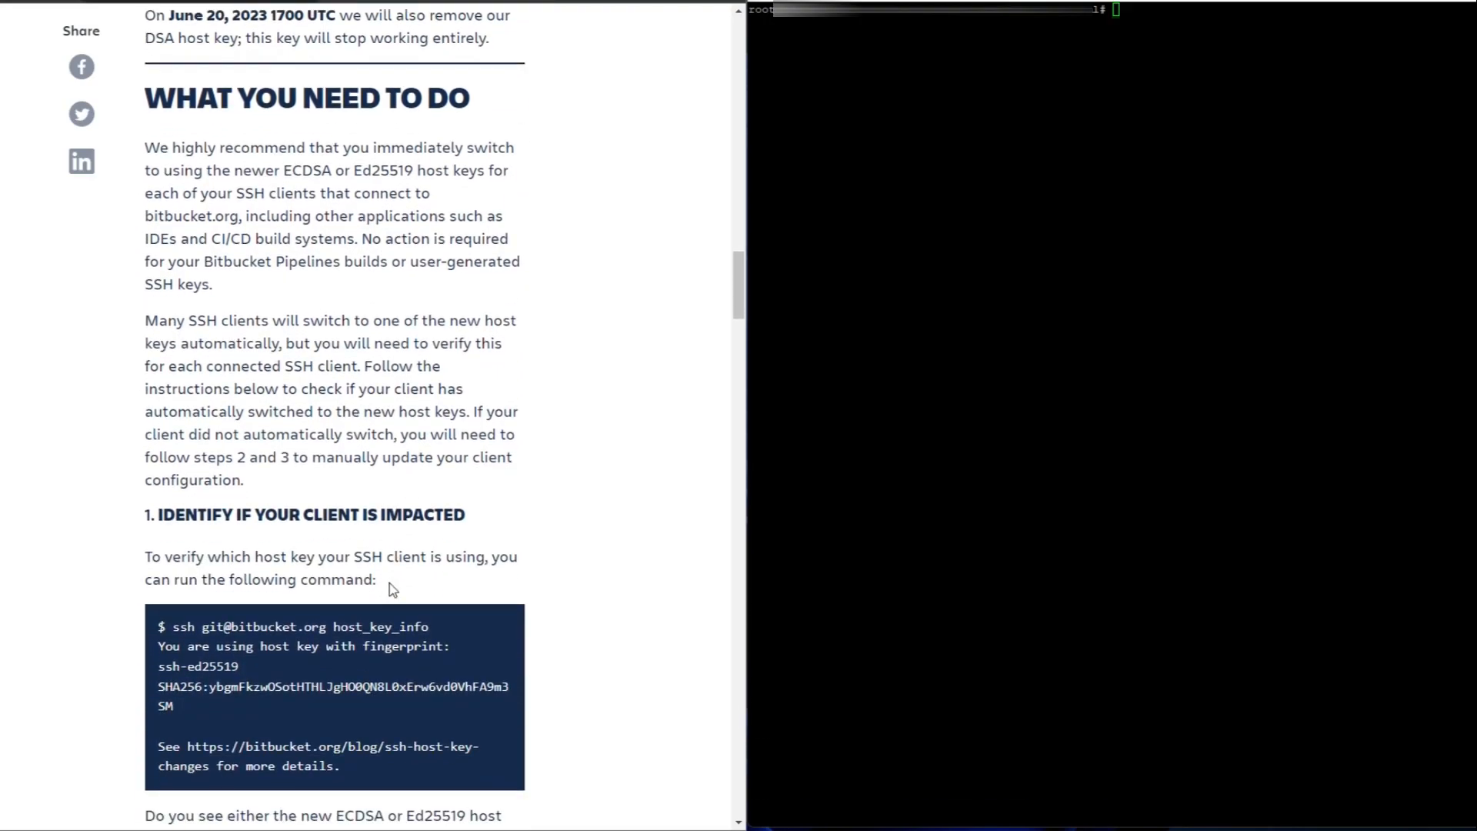
scroll(382, 554, up, 1)
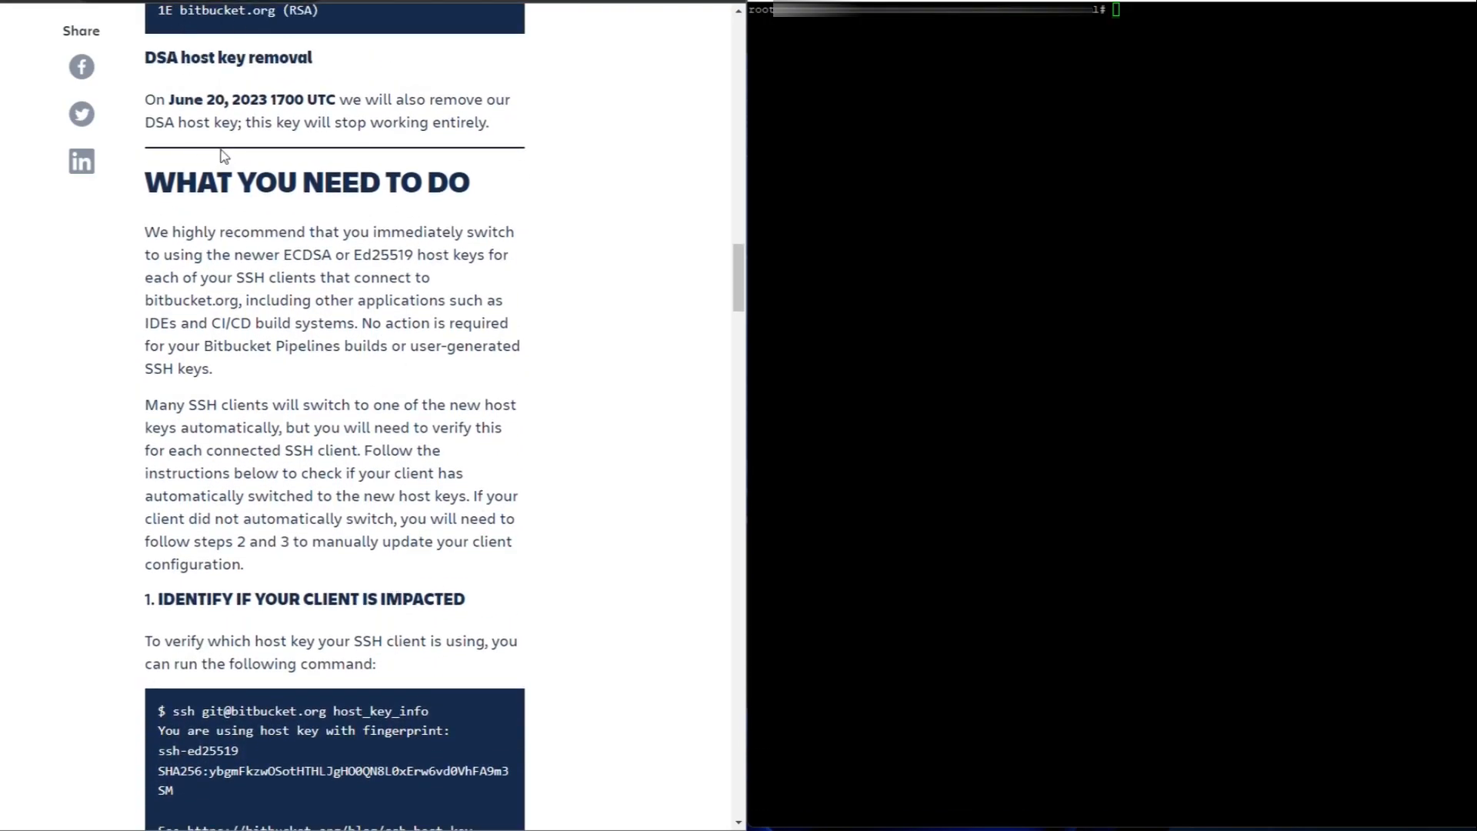
scroll(280, 323, down, 2)
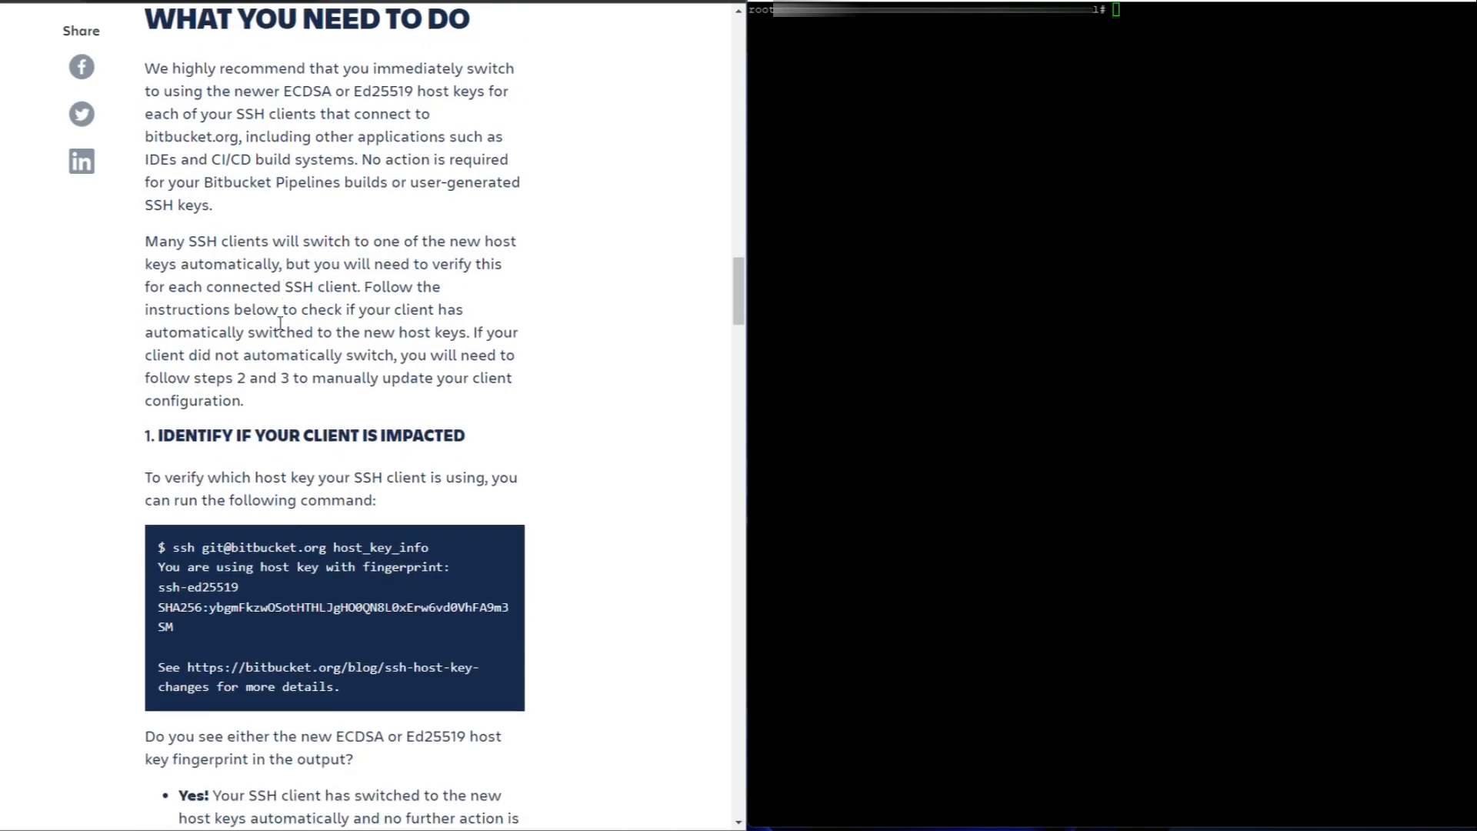
scroll(277, 318, down, 2)
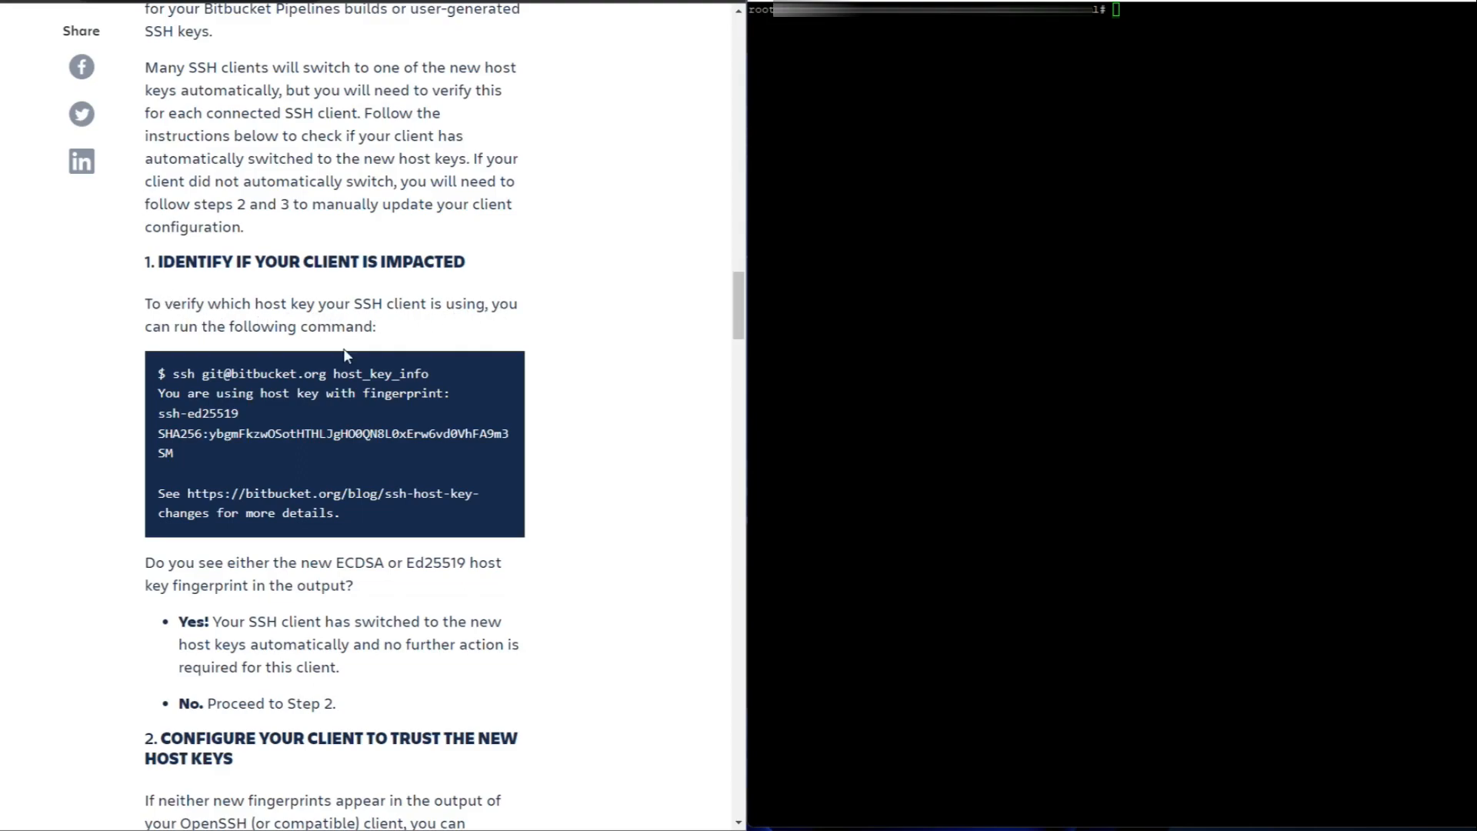
drag(428, 373, 172, 373)
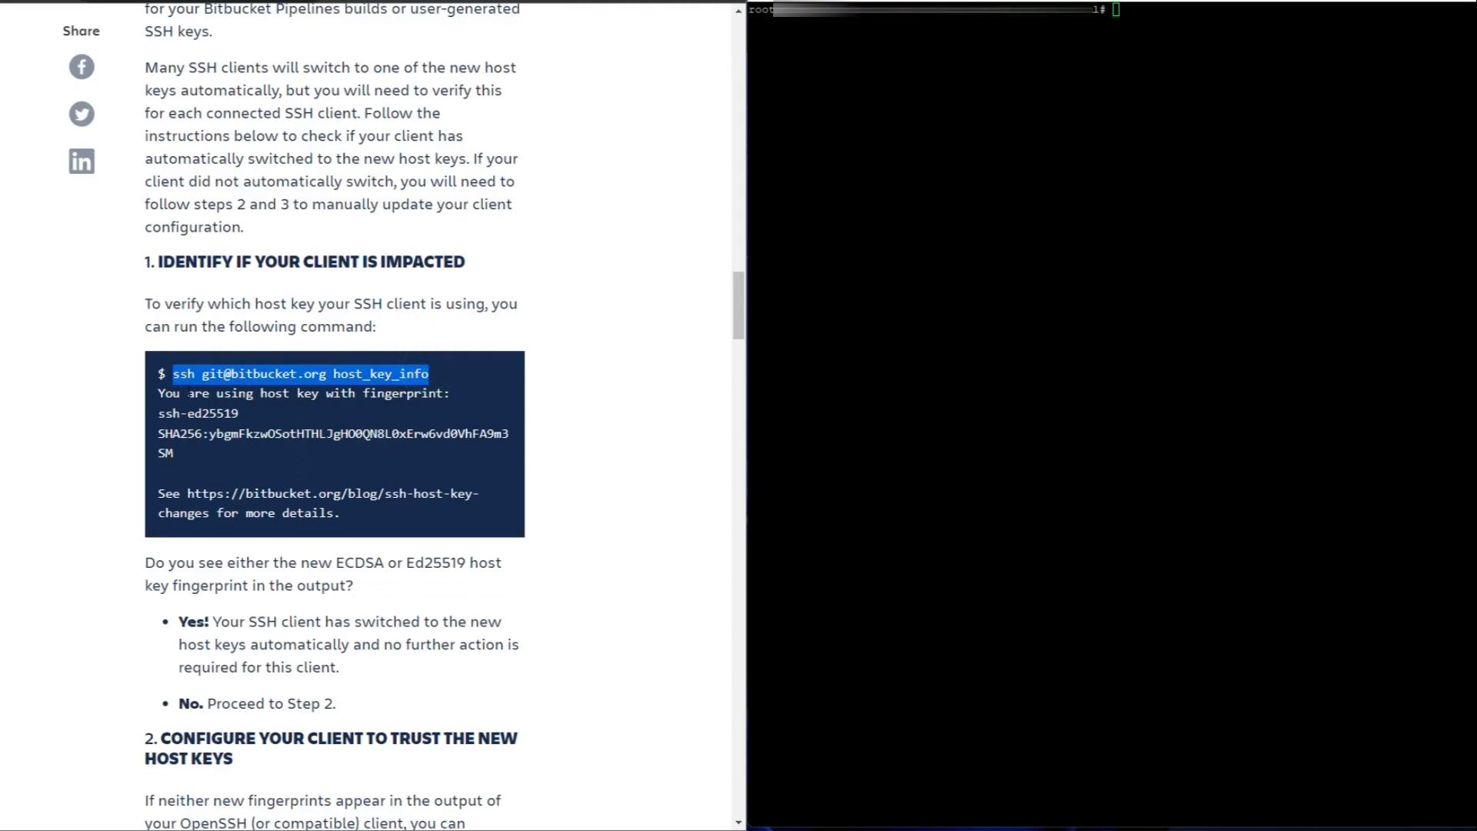
click(1088, 82)
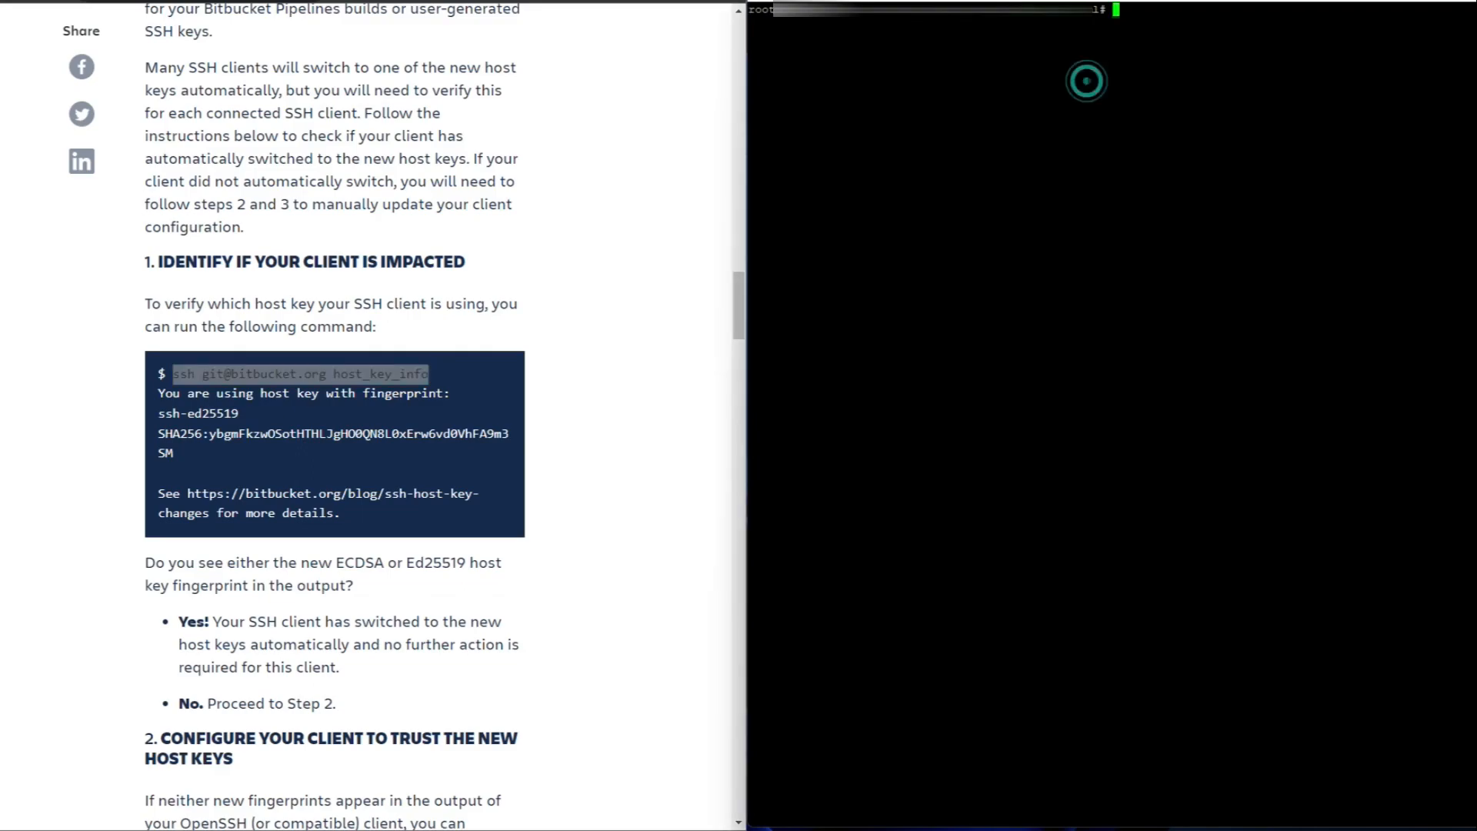
text(ssh git@bitbucket.org host_key_info)
key(Return)
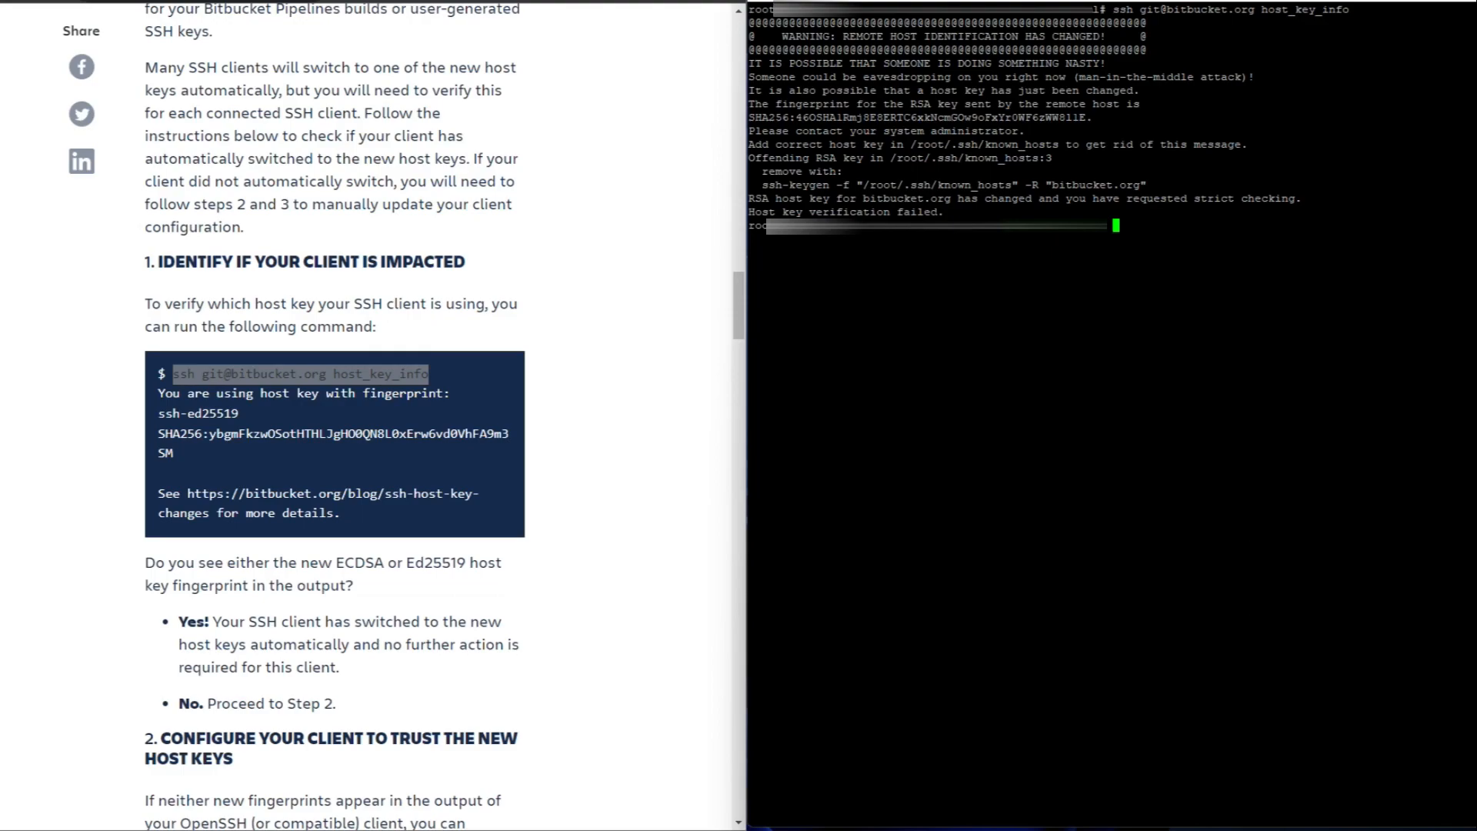
scroll(439, 693, down, 1)
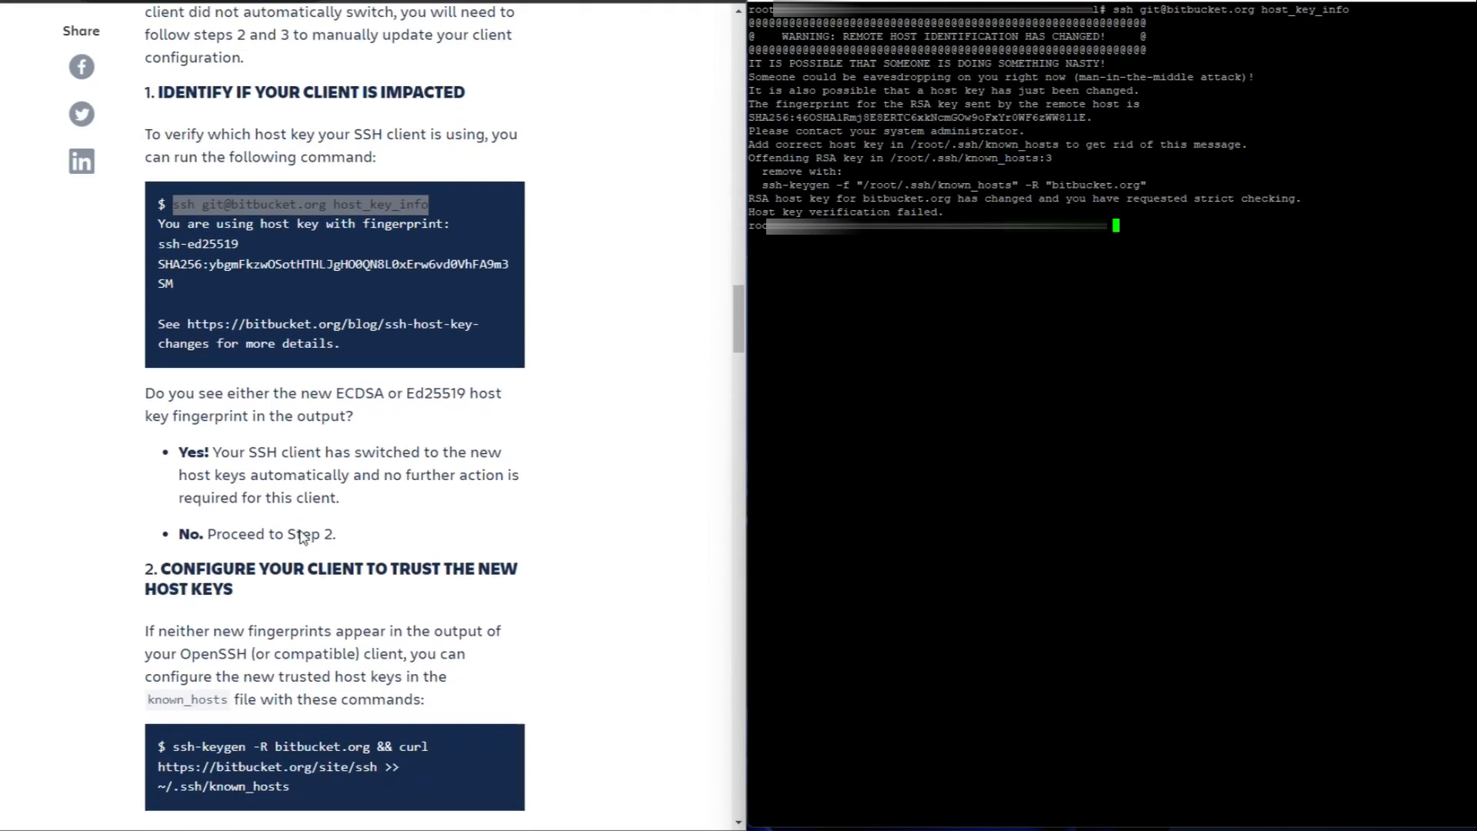
scroll(300, 536, down, 3)
scroll(300, 537, up, 3)
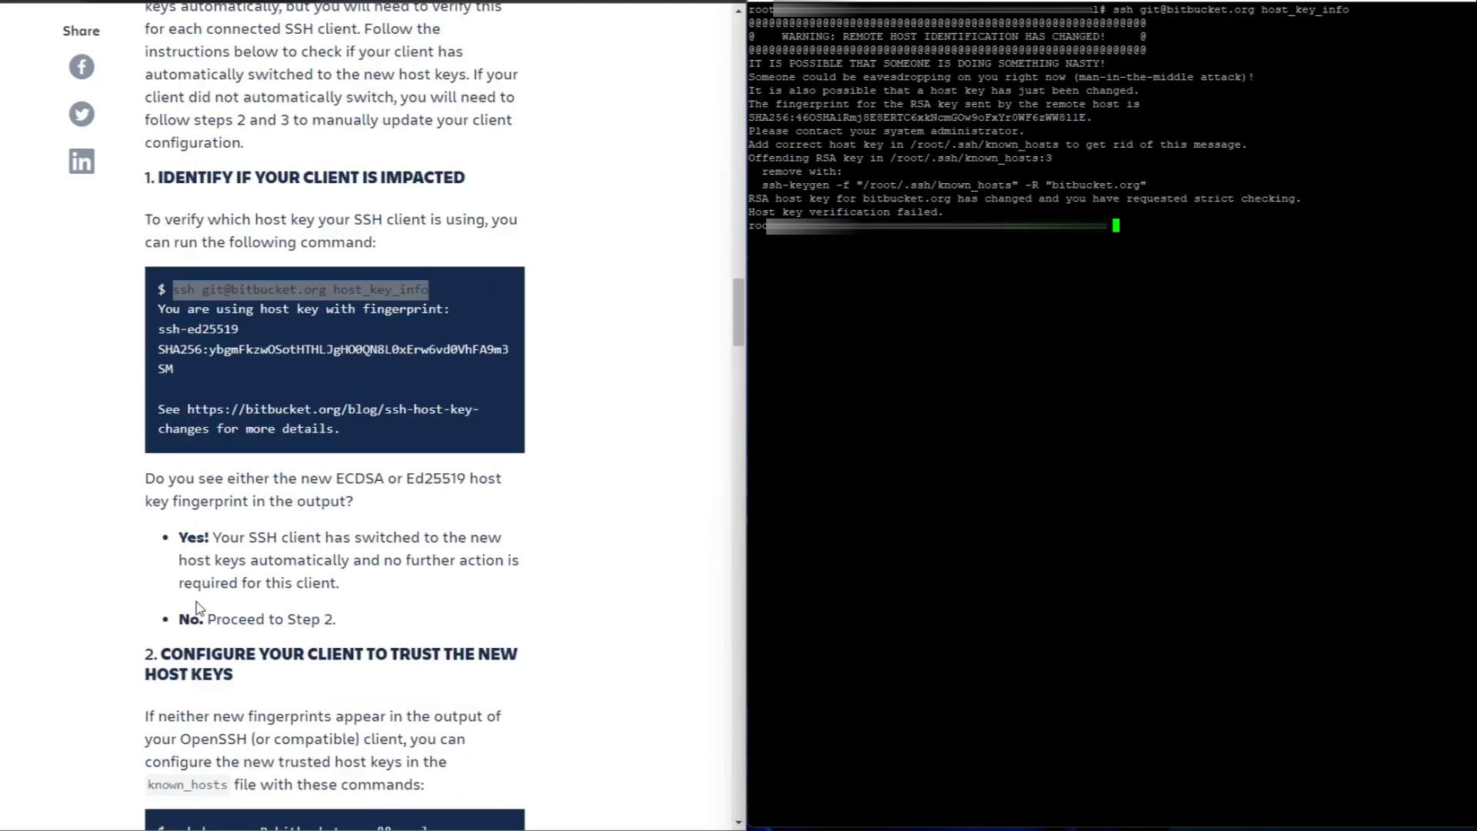
scroll(280, 638, down, 2)
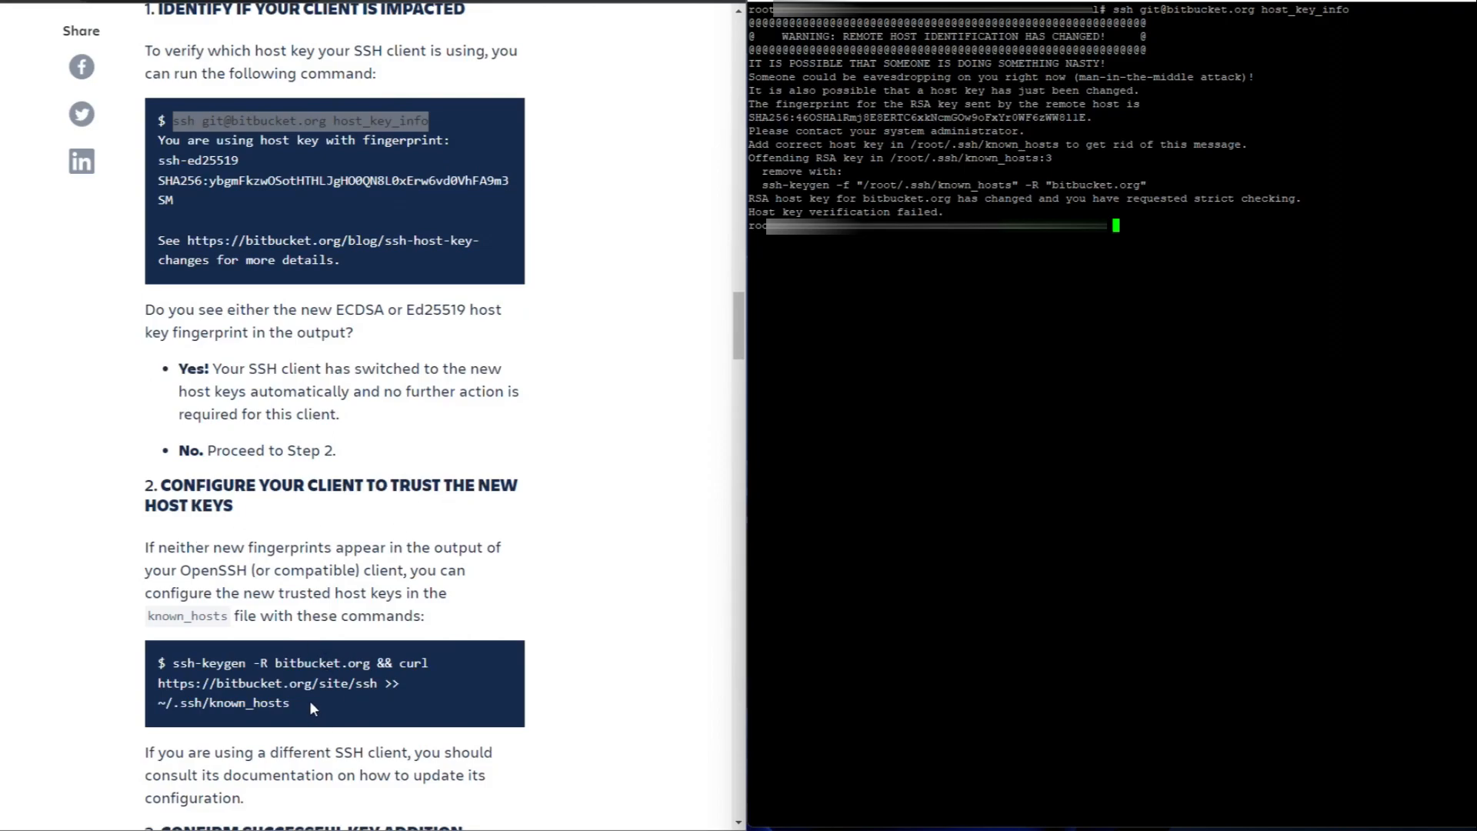
Copy the blog's ssh-keygen/curl fix into the terminal and run it to update known_hosts.
drag(312, 707, 173, 665)
key(ctrl+c)
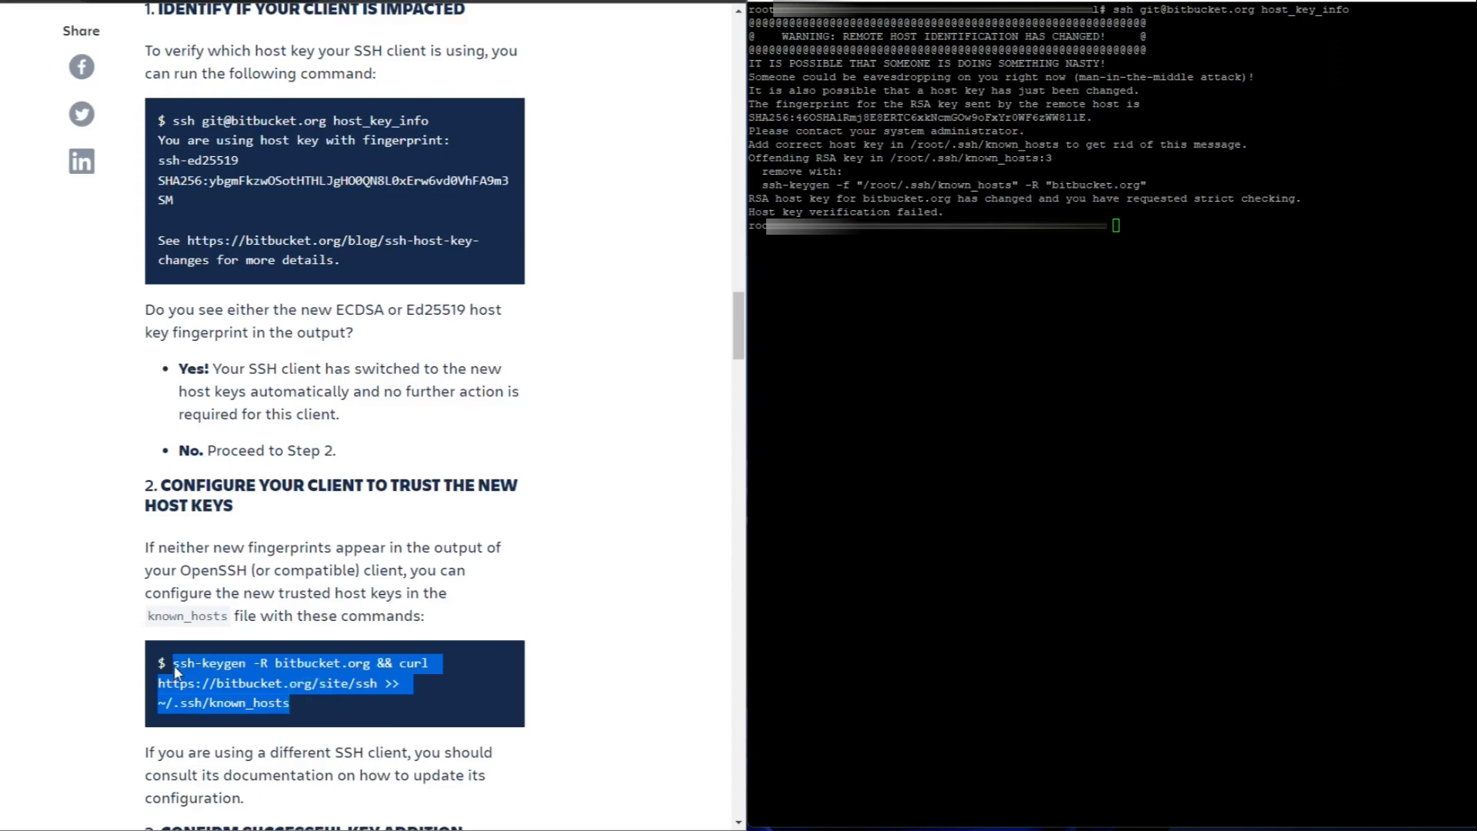
right_click(173, 664)
click(217, 495)
click(1081, 291)
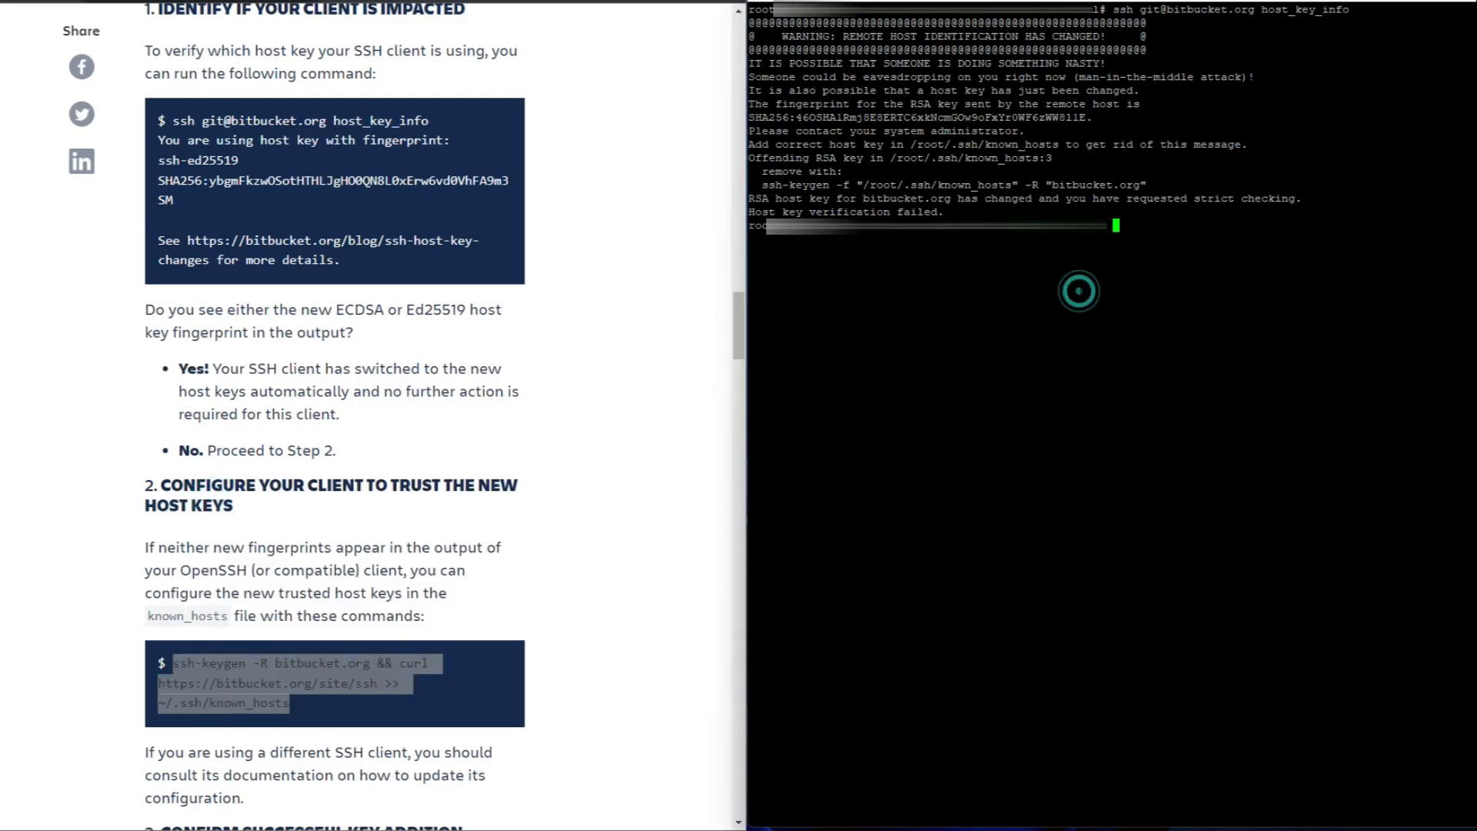
key(shift+Insert)
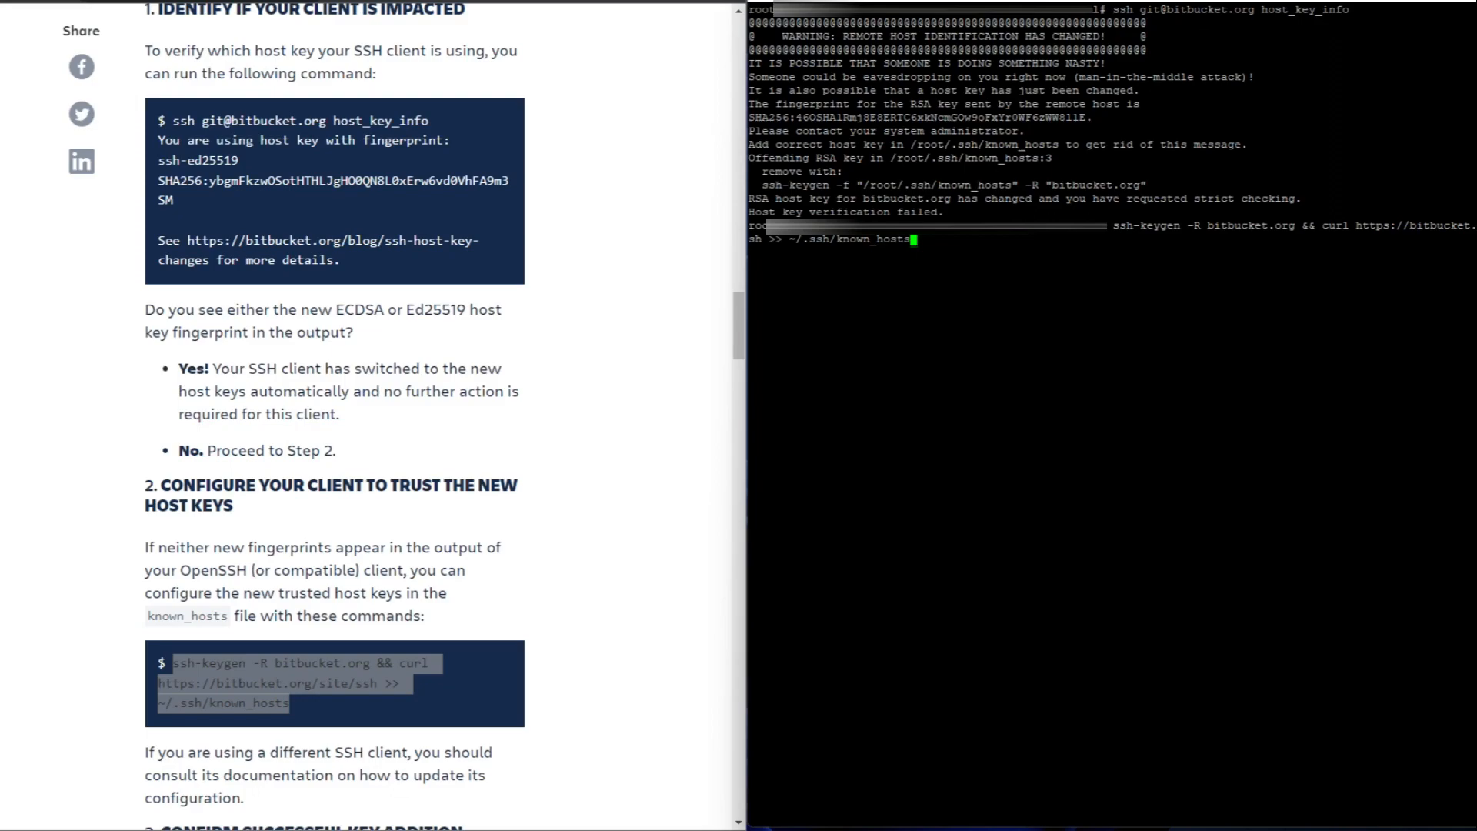
key(Return)
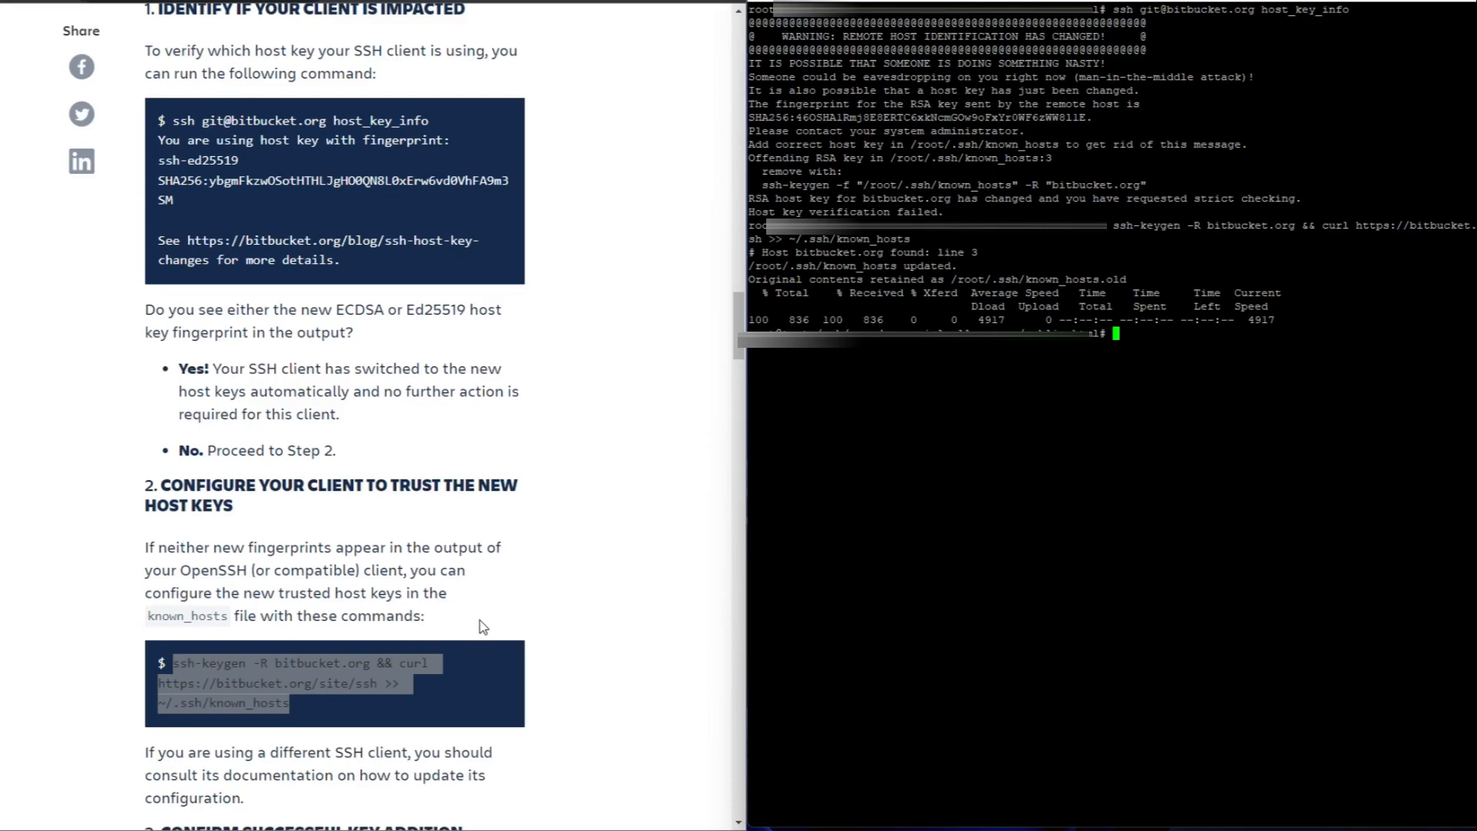
scroll(482, 627, down, 2)
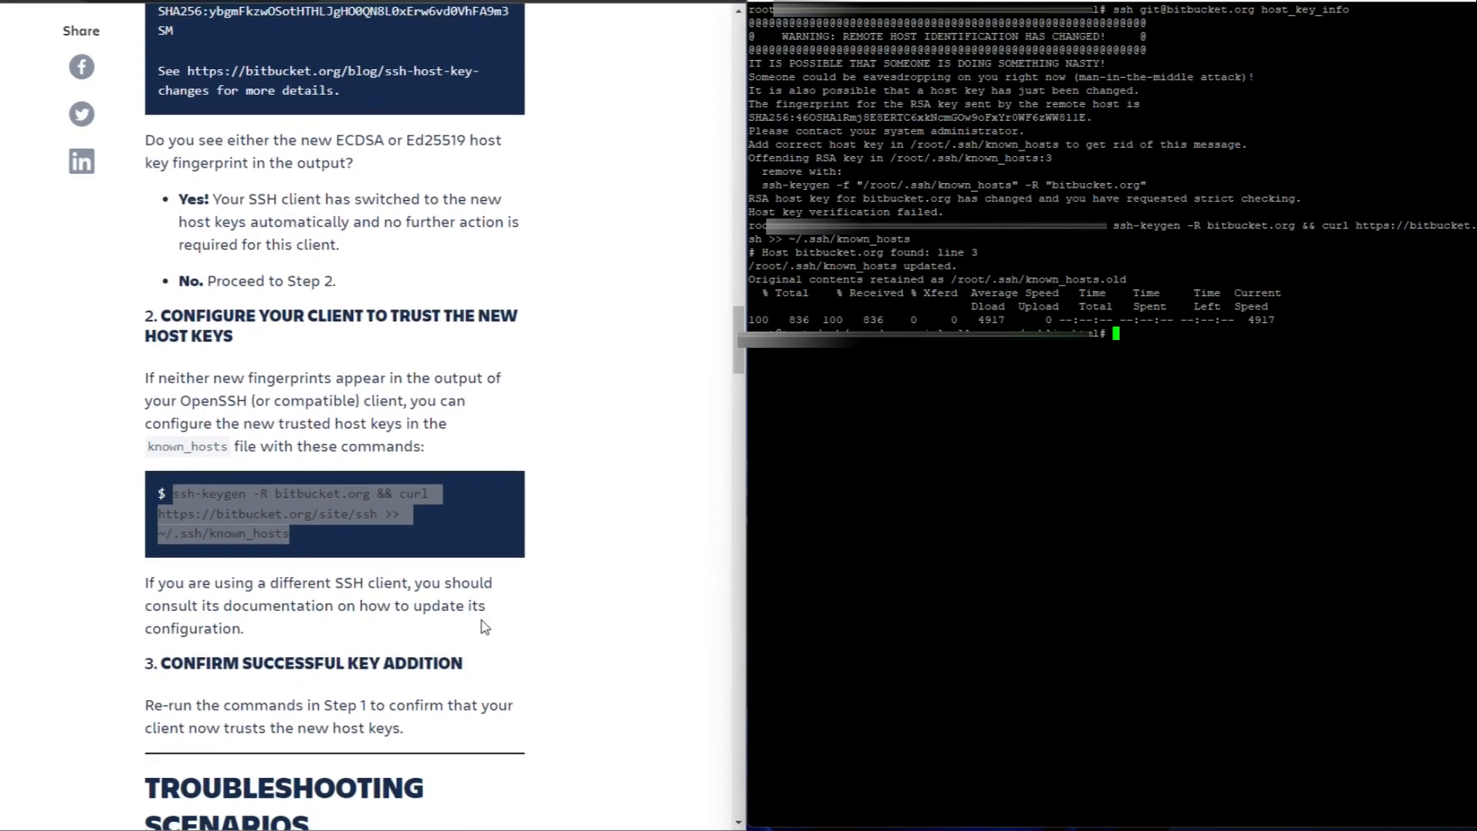
scroll(485, 628, down, 1)
scroll(630, 323, up, 3)
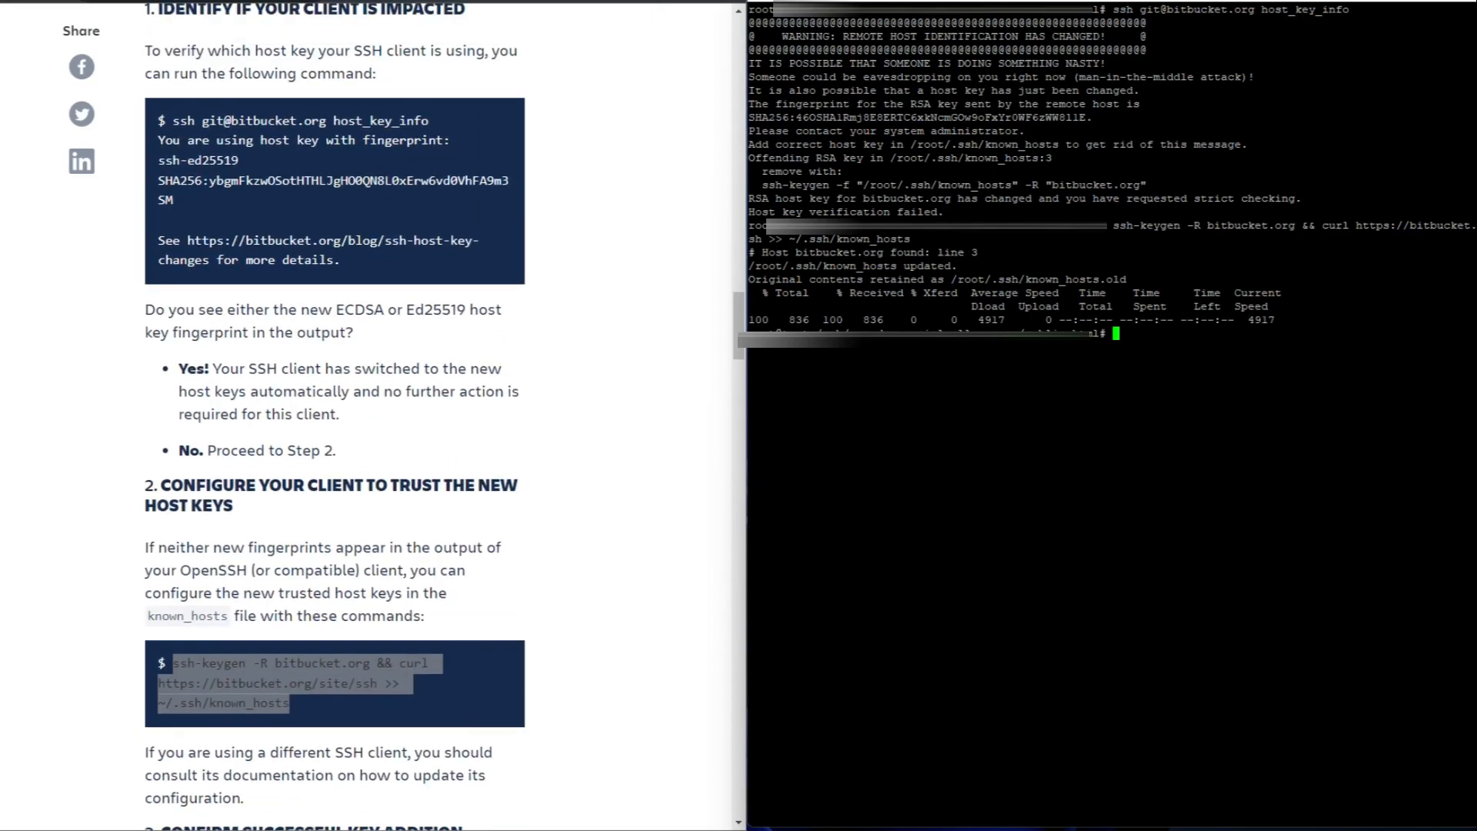
Rerun host_key_info from history, answer yes, and get the new ECDSA host key fingerprint reported.
key(ctrl+l)
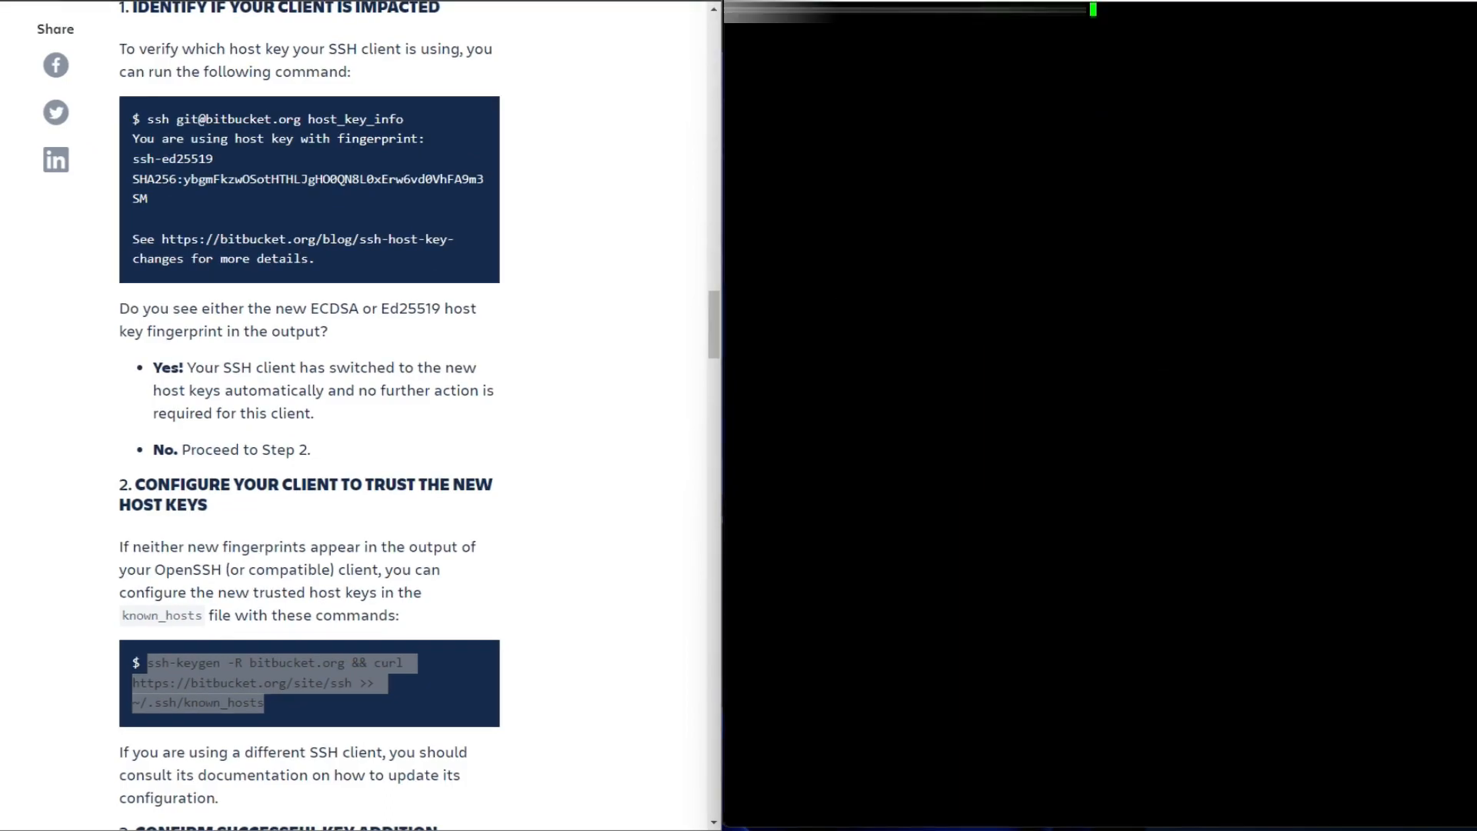
text(clear)
key(Up)
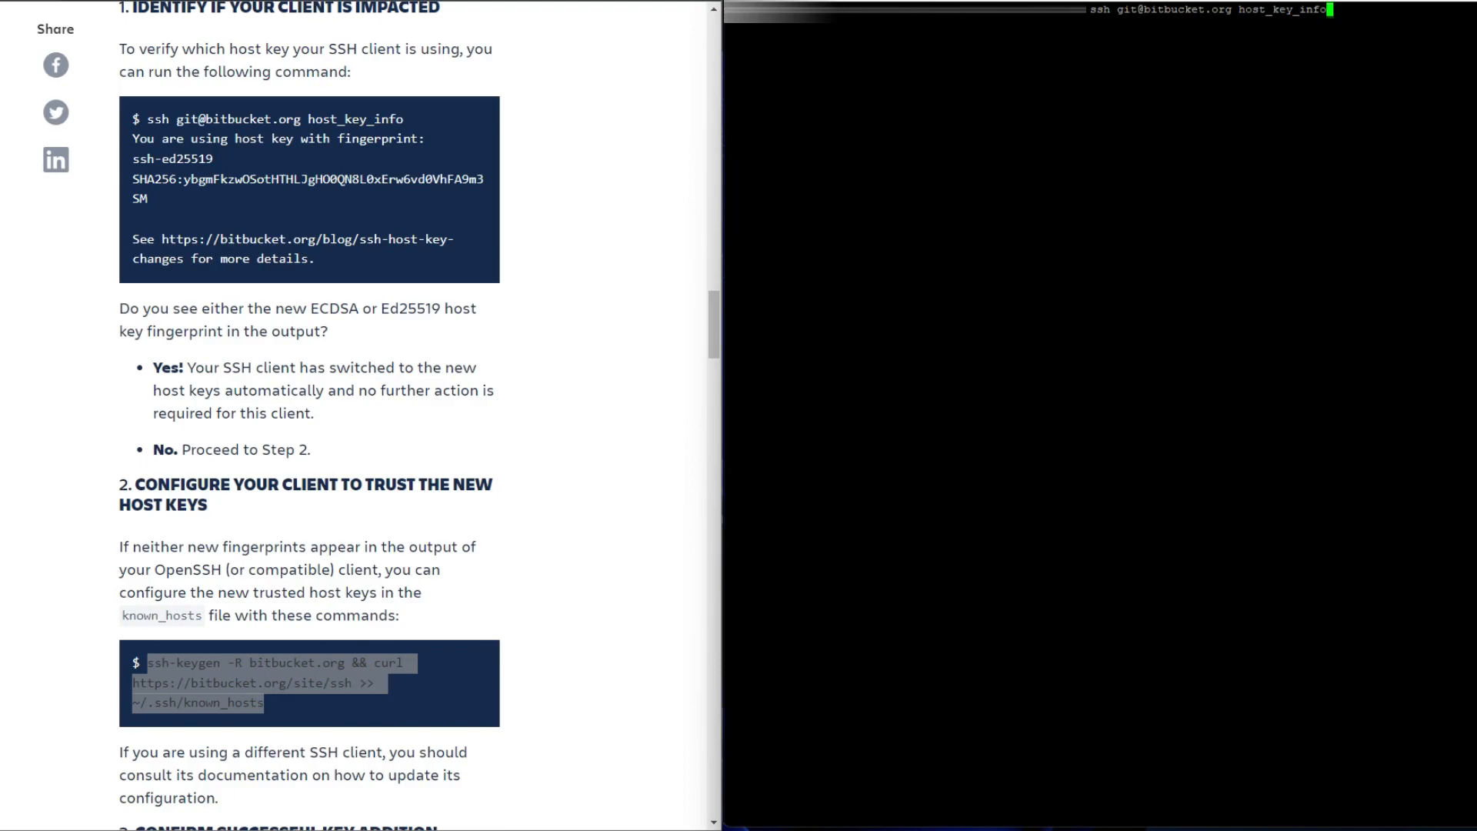
key(Return)
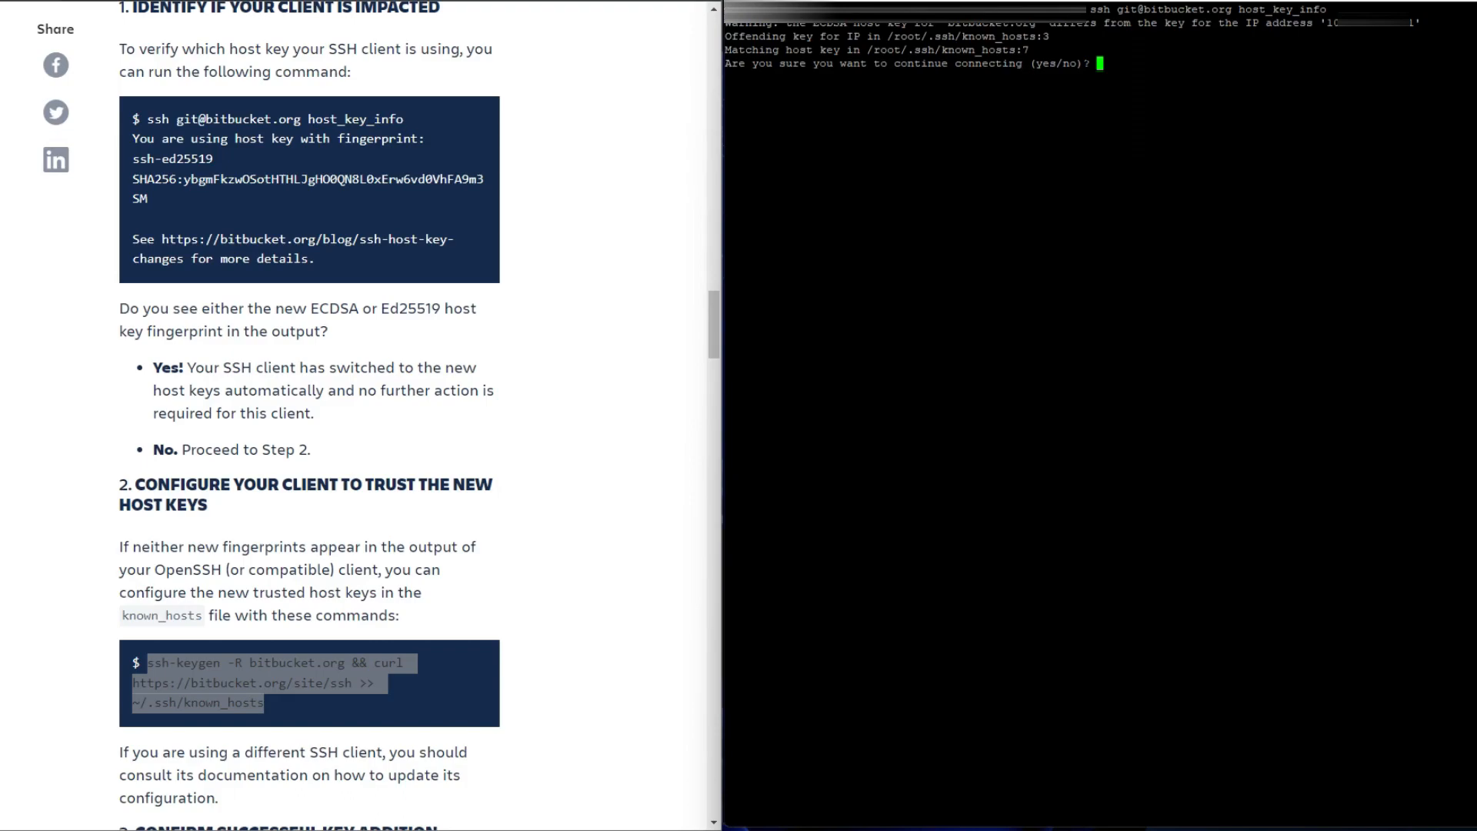
click(1112, 62)
text(ye)
text(s)
key(Return)
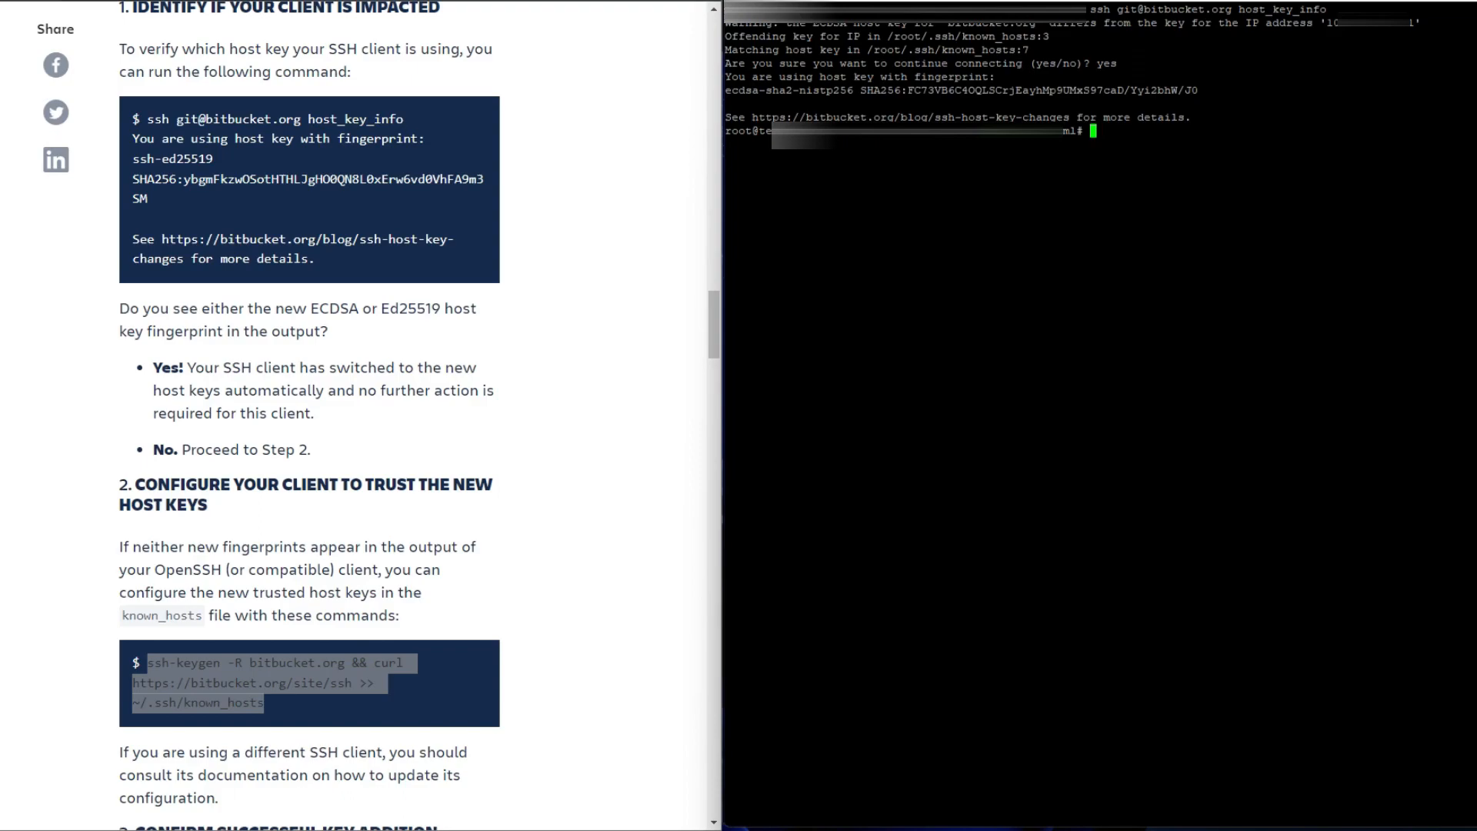
click(1128, 130)
Copy /root/.ssh/known_hosts from the 'Matching host key' warning line for reuse in a vi command.
drag(725, 62, 1118, 64)
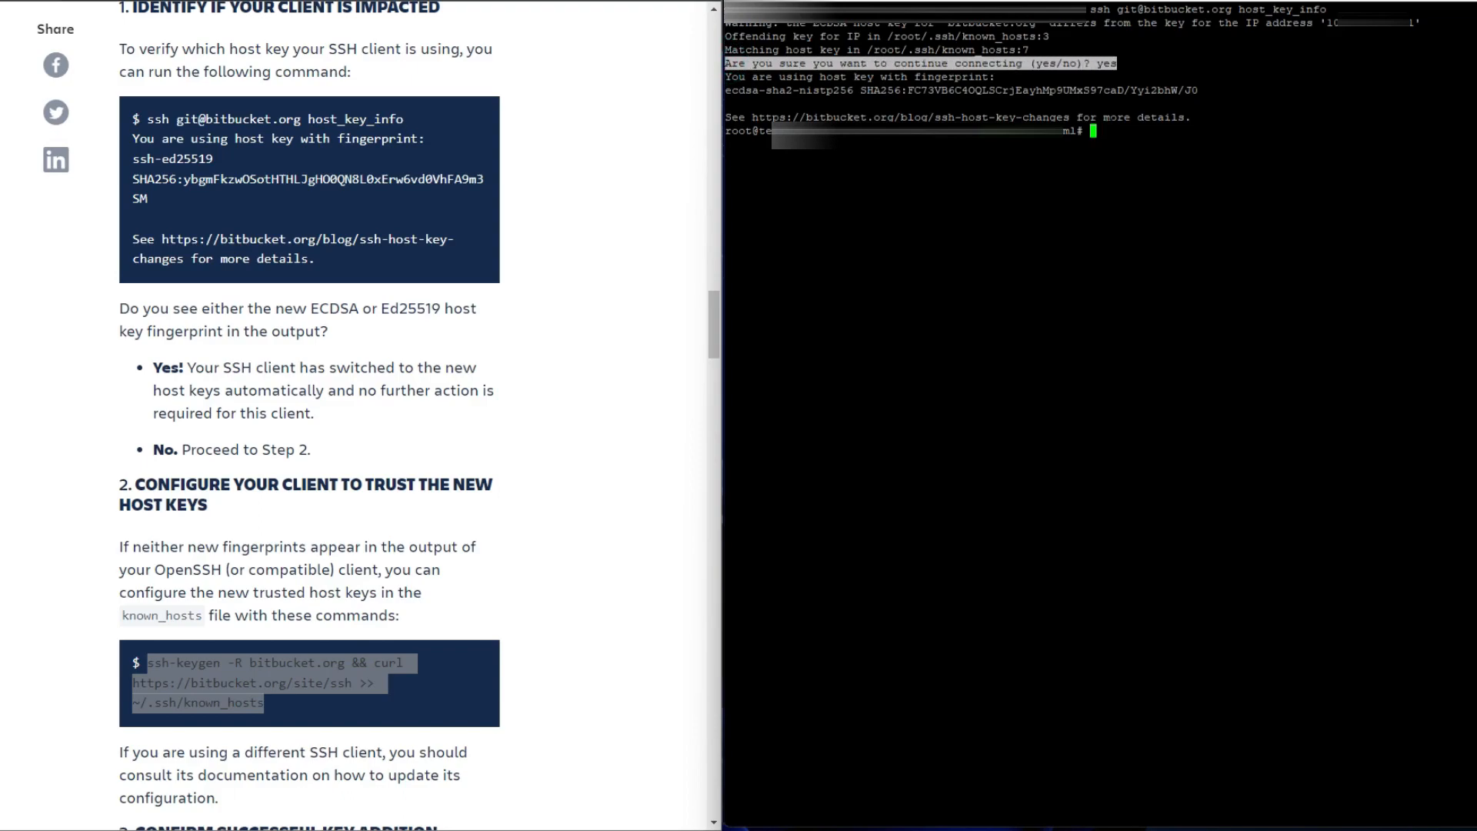
click(1108, 129)
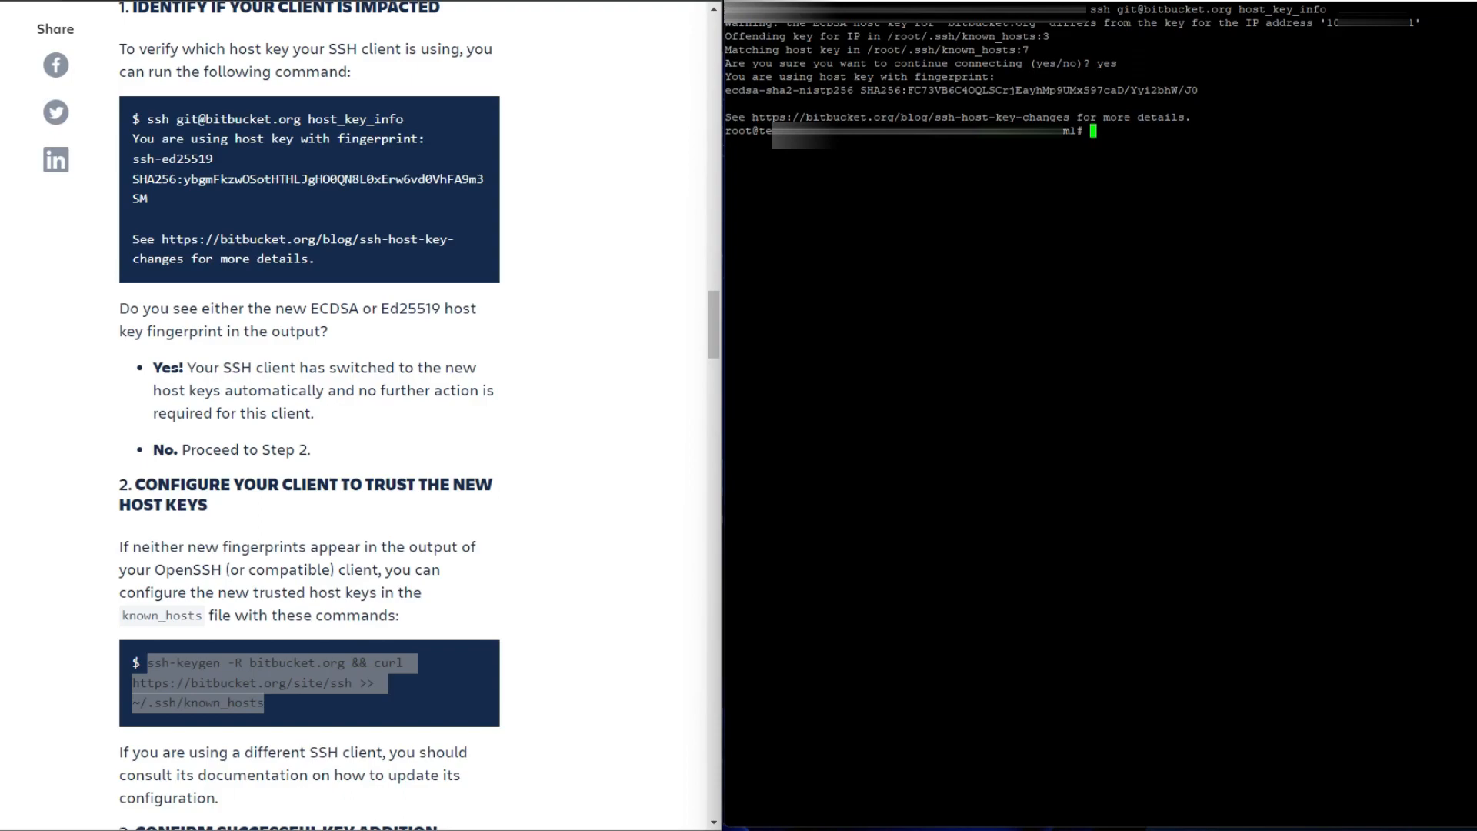
double_click(924, 36)
click(939, 44)
click(1016, 49)
drag(1016, 48, 867, 49)
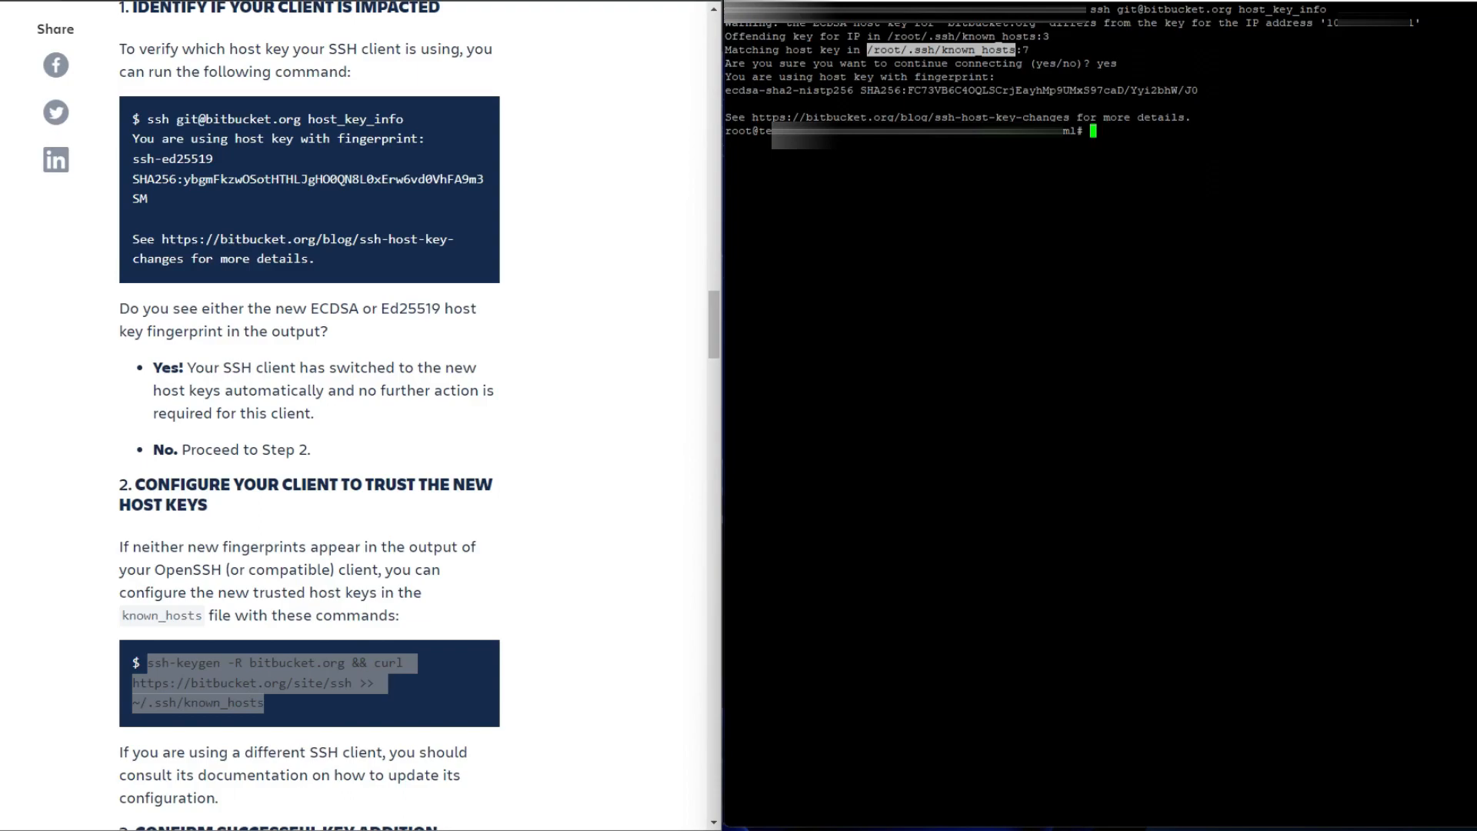
text(vi /roo~/.ssh/known_hosts)
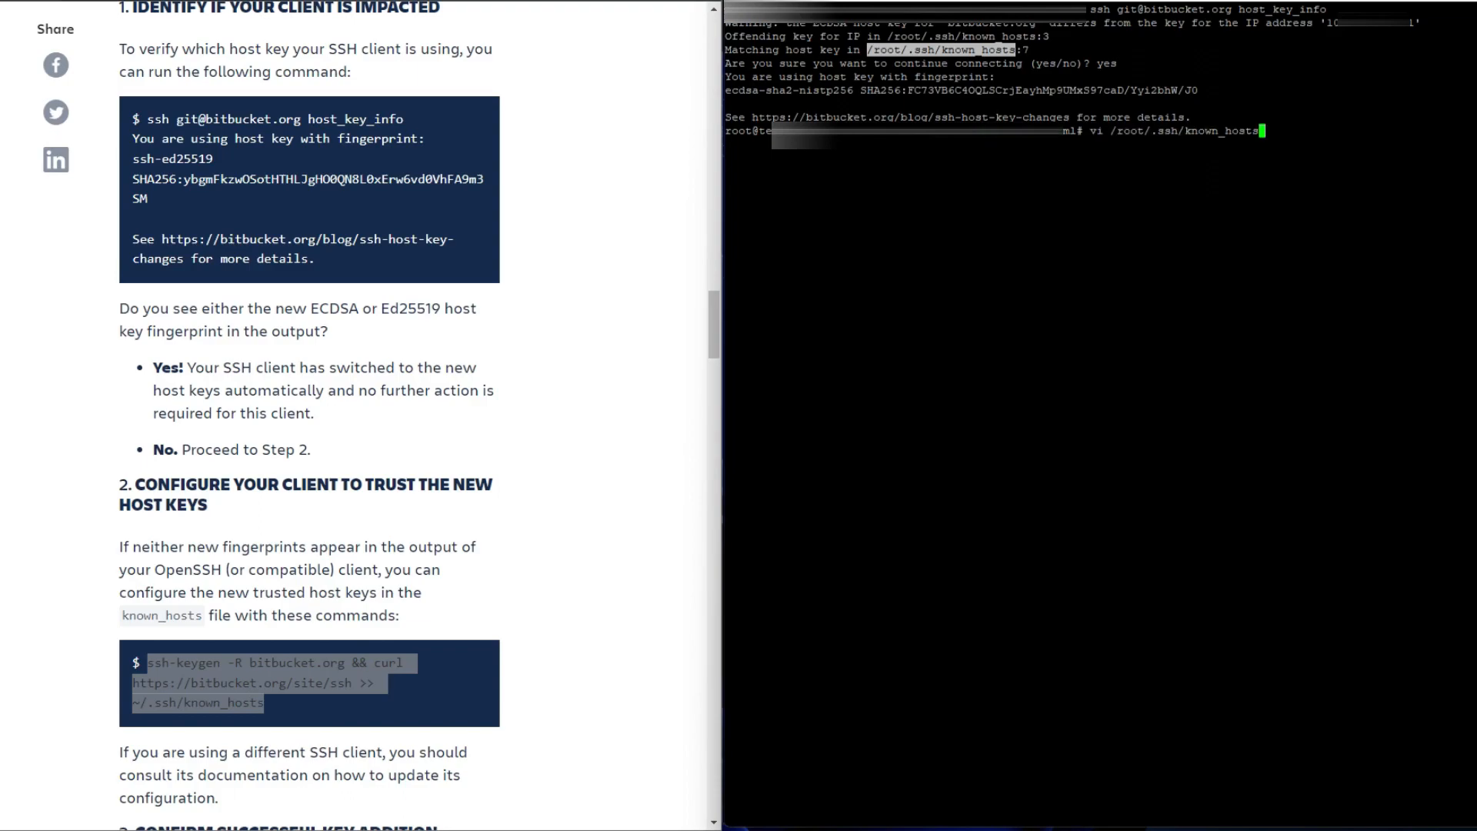
In vi on /root/.ssh/known_hosts, delete the bitbucket.org ssh-rsa line with dd.
key(Return)
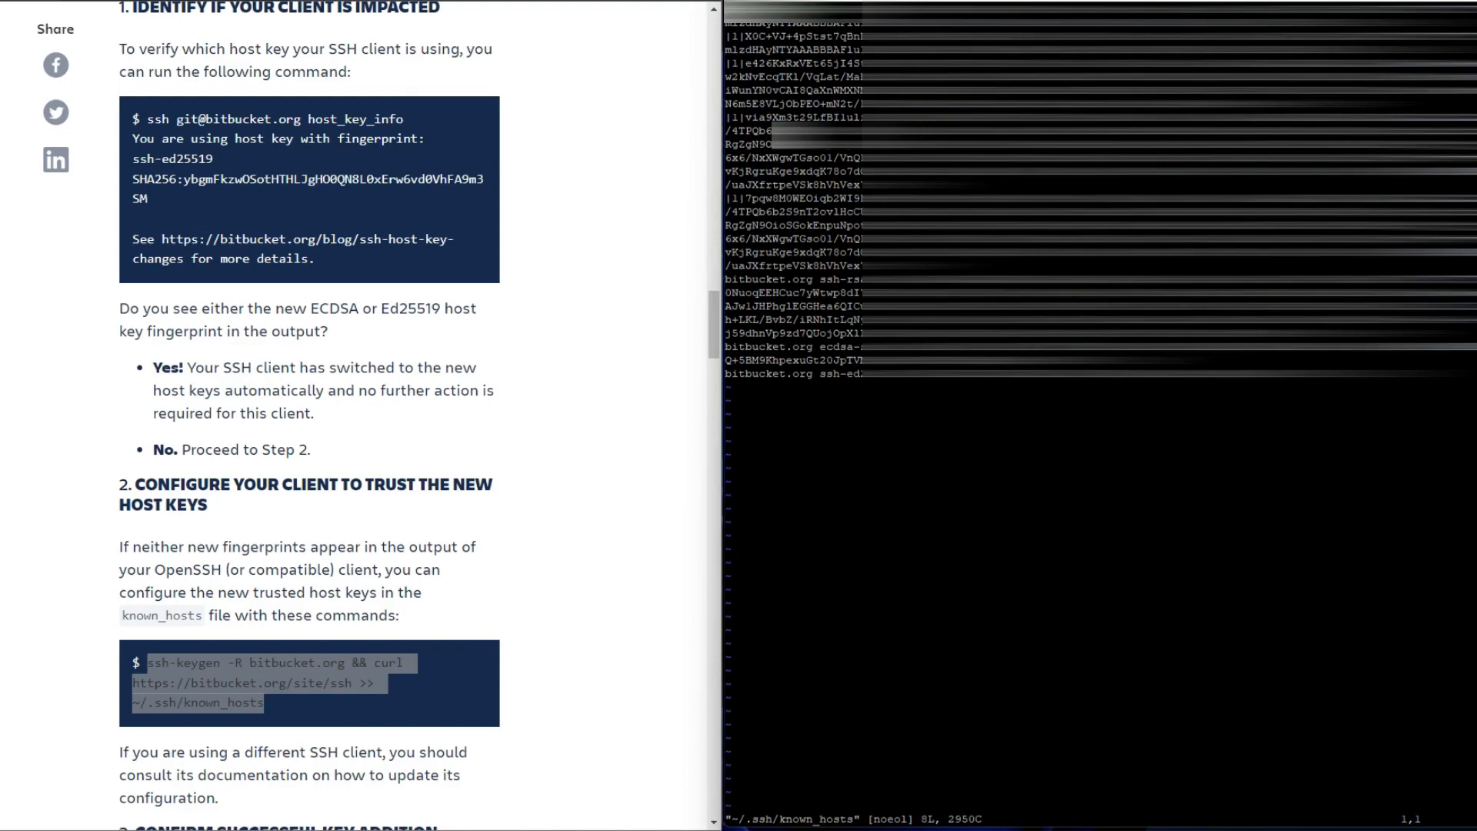
key(j)
key(j)
key(j)
key(j)
key(shift+g)
key(k)
key(k)
key(d)
key(d)
key(k)
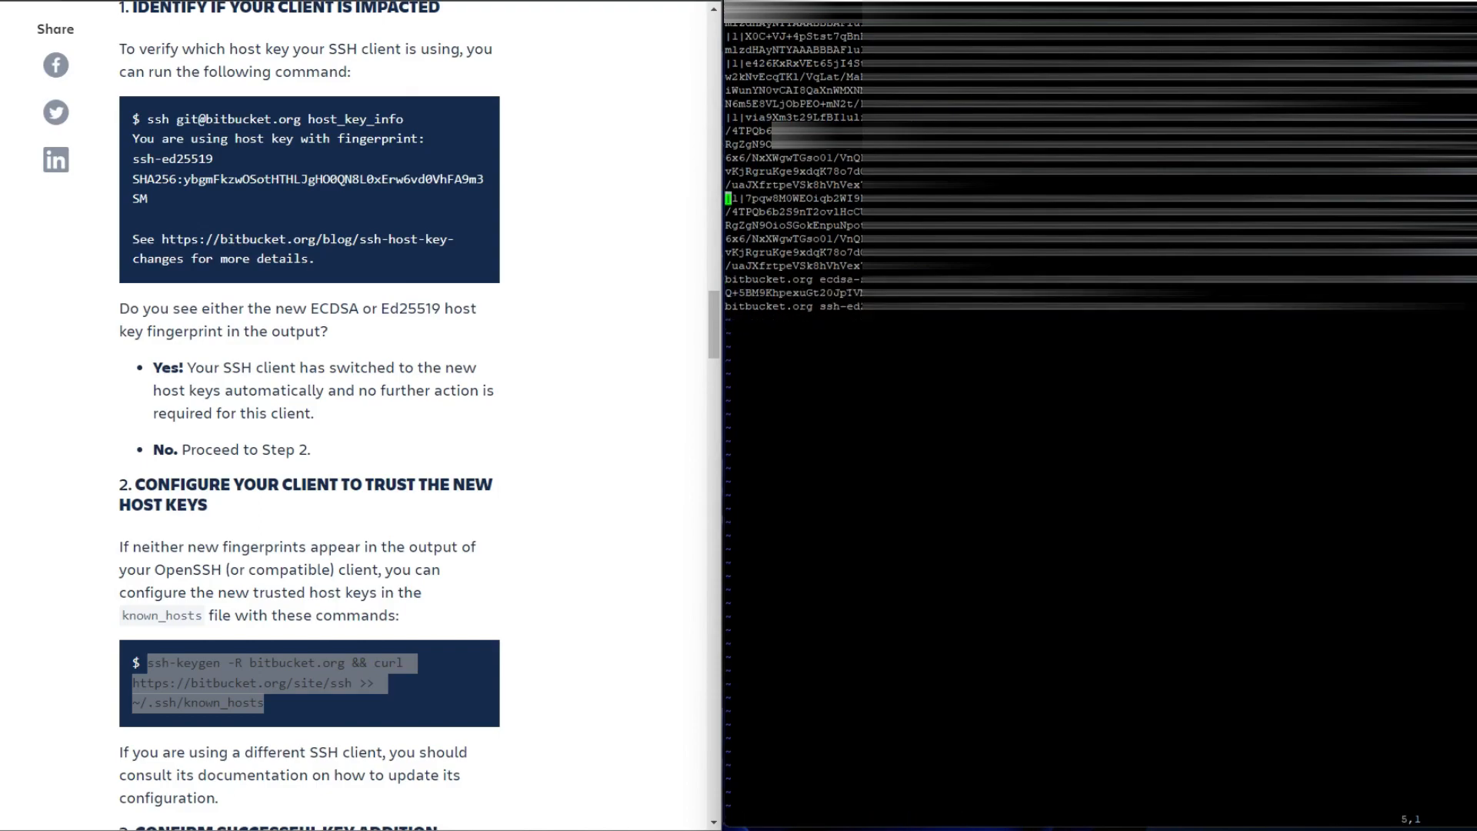
key(k)
key(k)
text(:wq)
Save known_hosts, rerun host_key_info, which still warns at line 6, and answer yes.
key(Return)
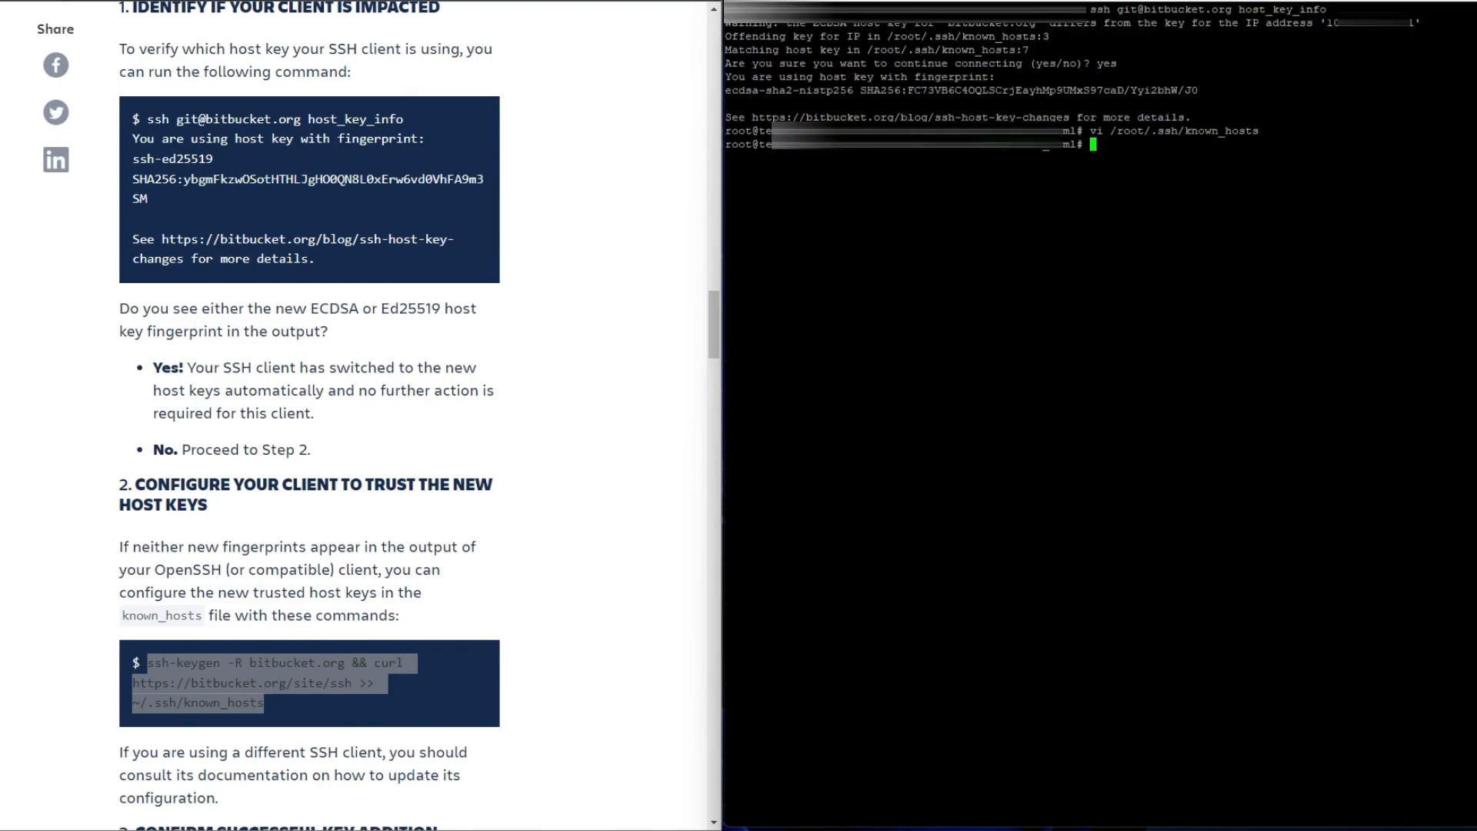
key(Up)
key(Up)
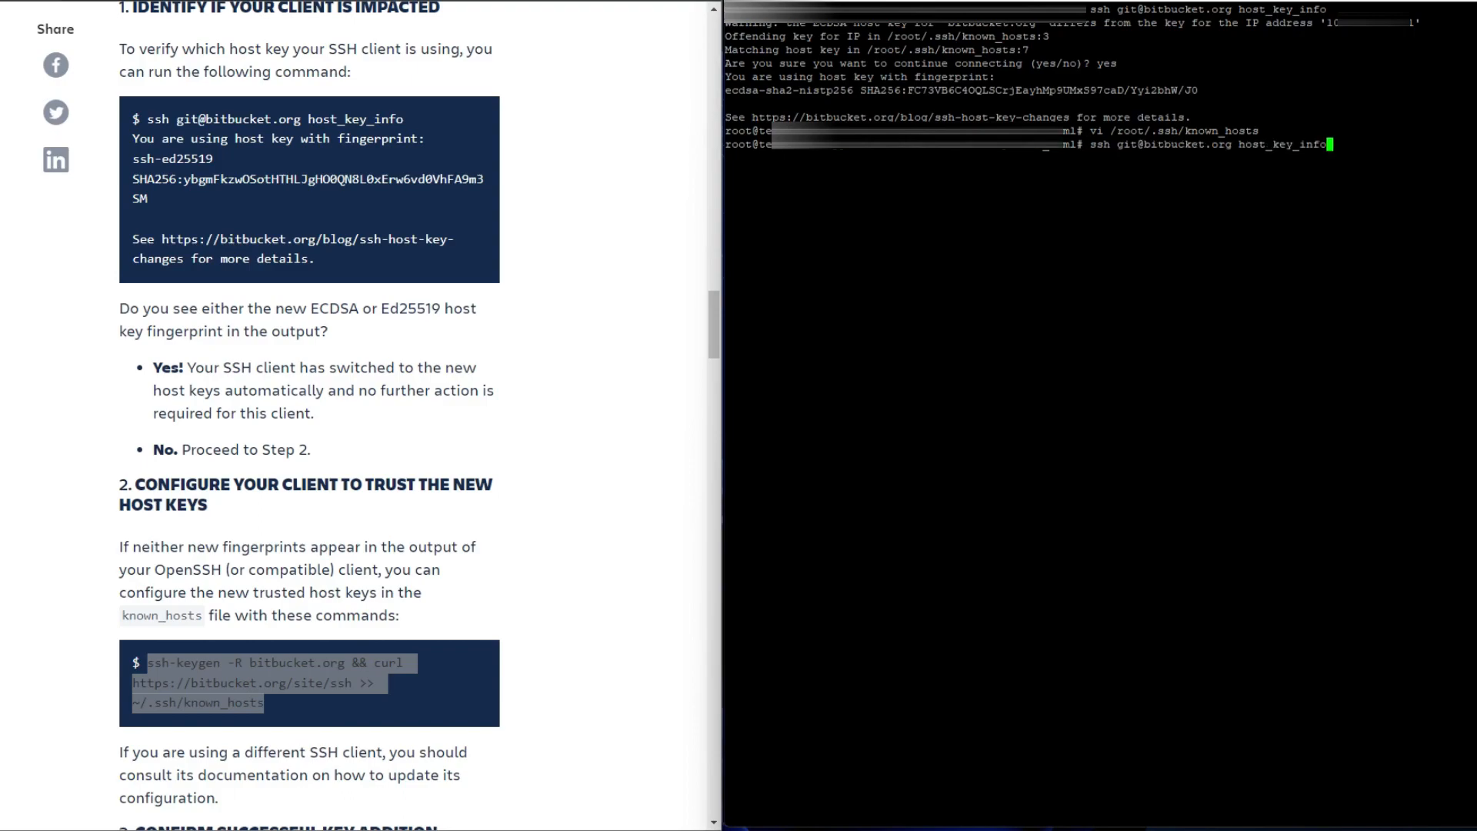
key(Return)
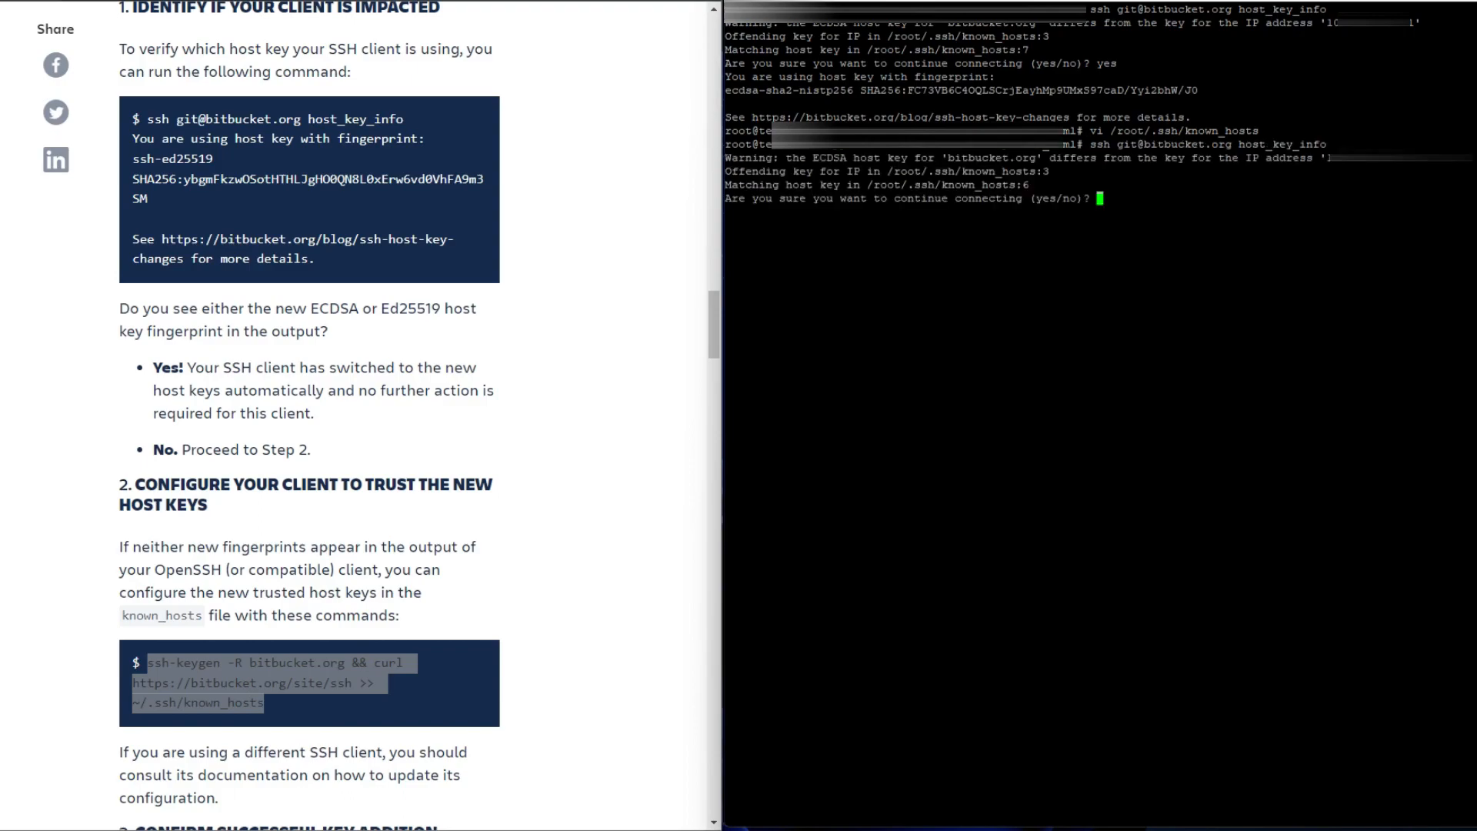
text(yes)
key(Return)
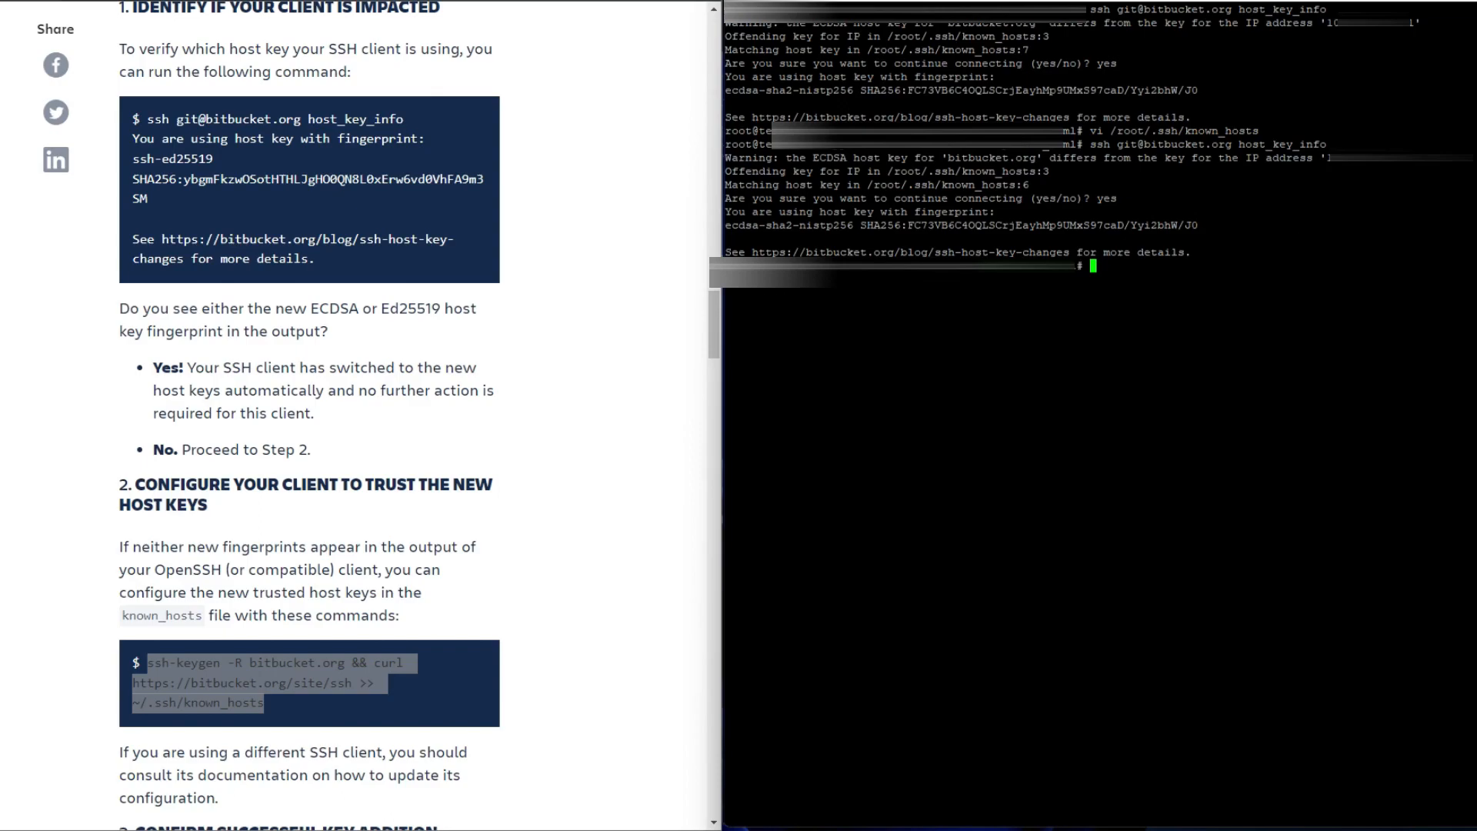
key(Up)
key(Up)
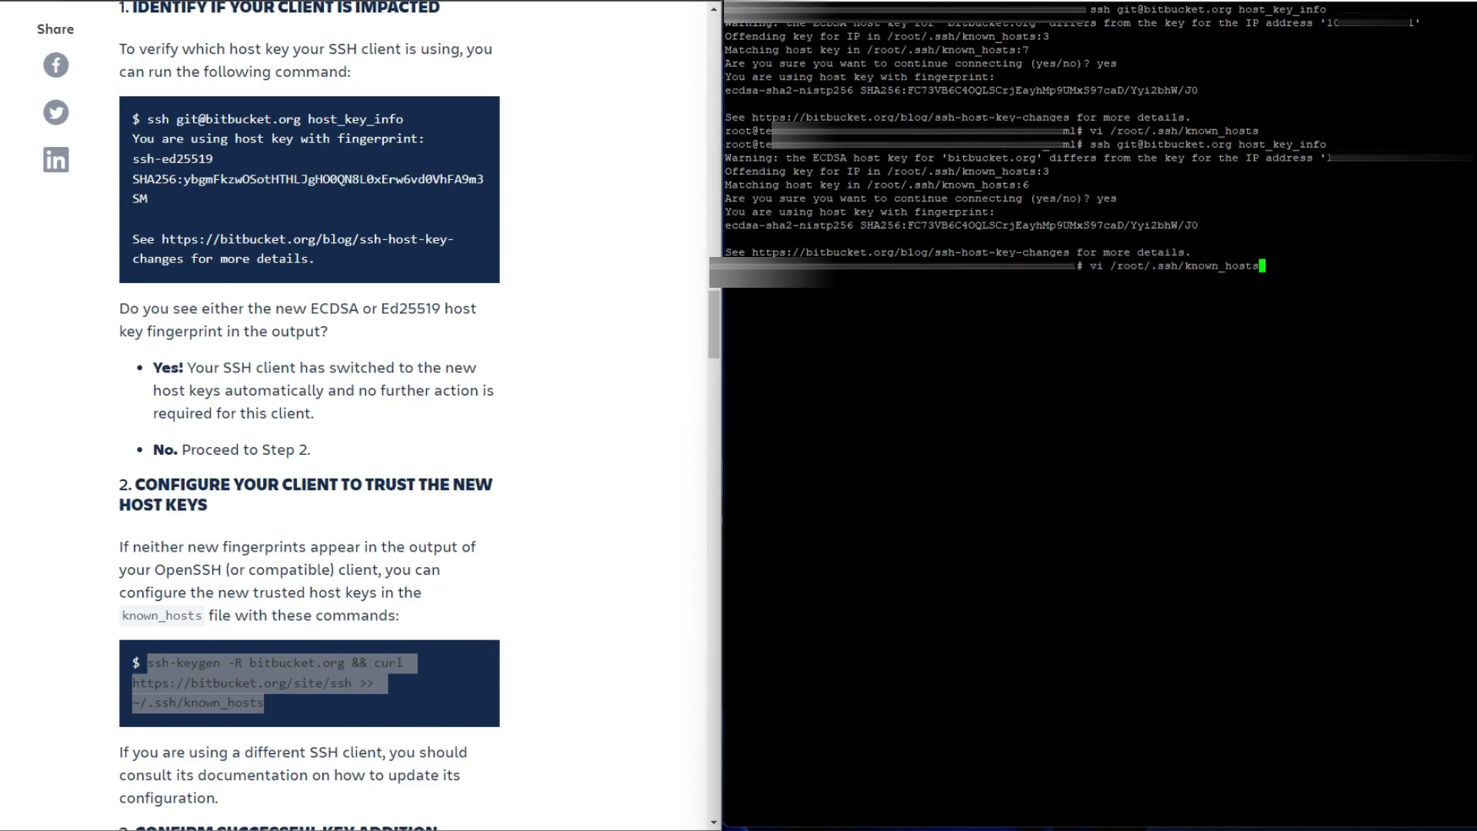
Turn the vi command into cp to copy /root/.ssh/known_hosts to known_hosts.backup.
key(ctrl+a)
key(Delete)
key(Delete)
key(Delete)
text(cp)
key(ctrl+e)
drag(1111, 267, 1261, 267)
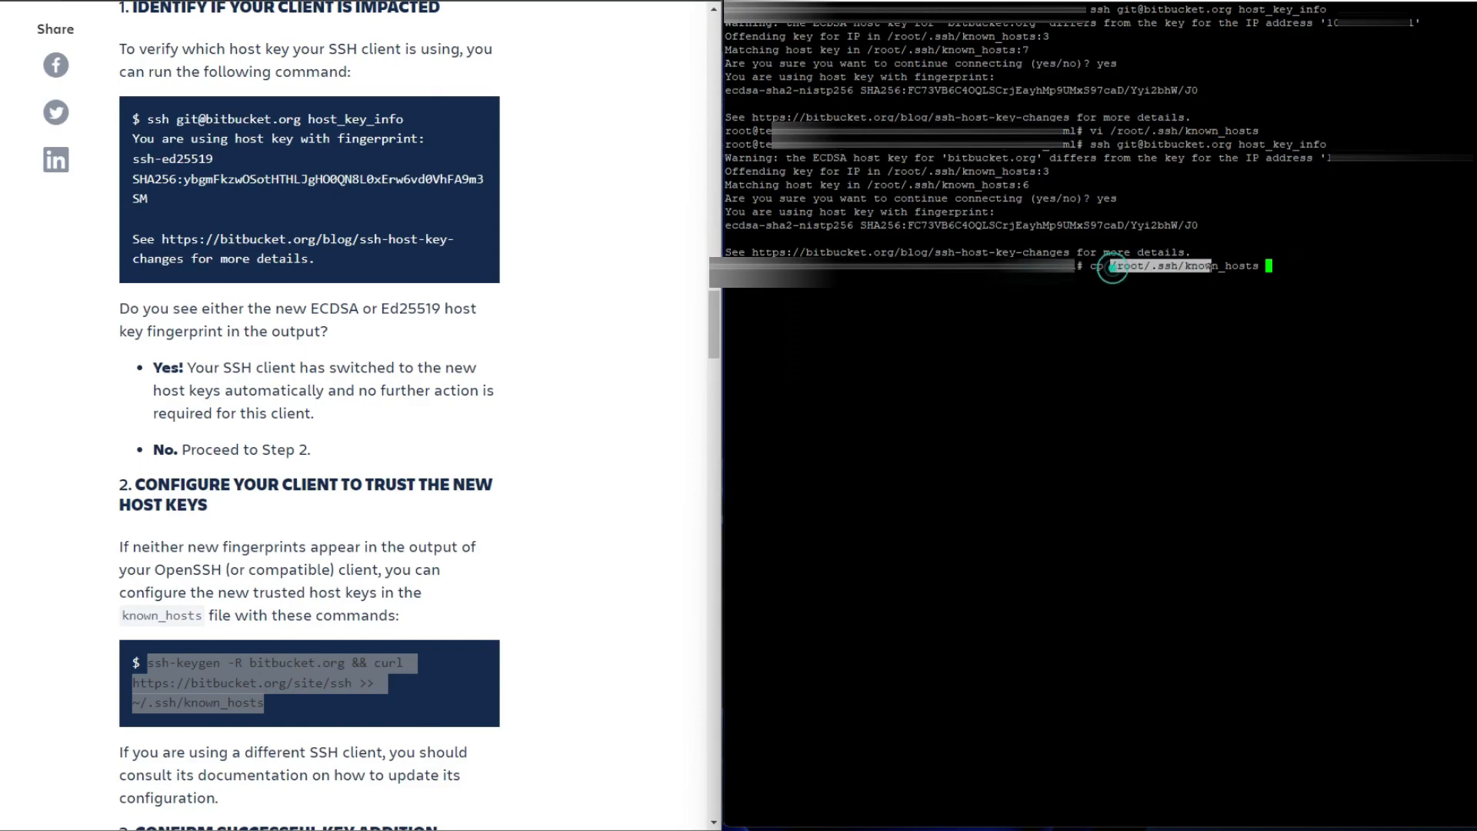
click(1289, 267)
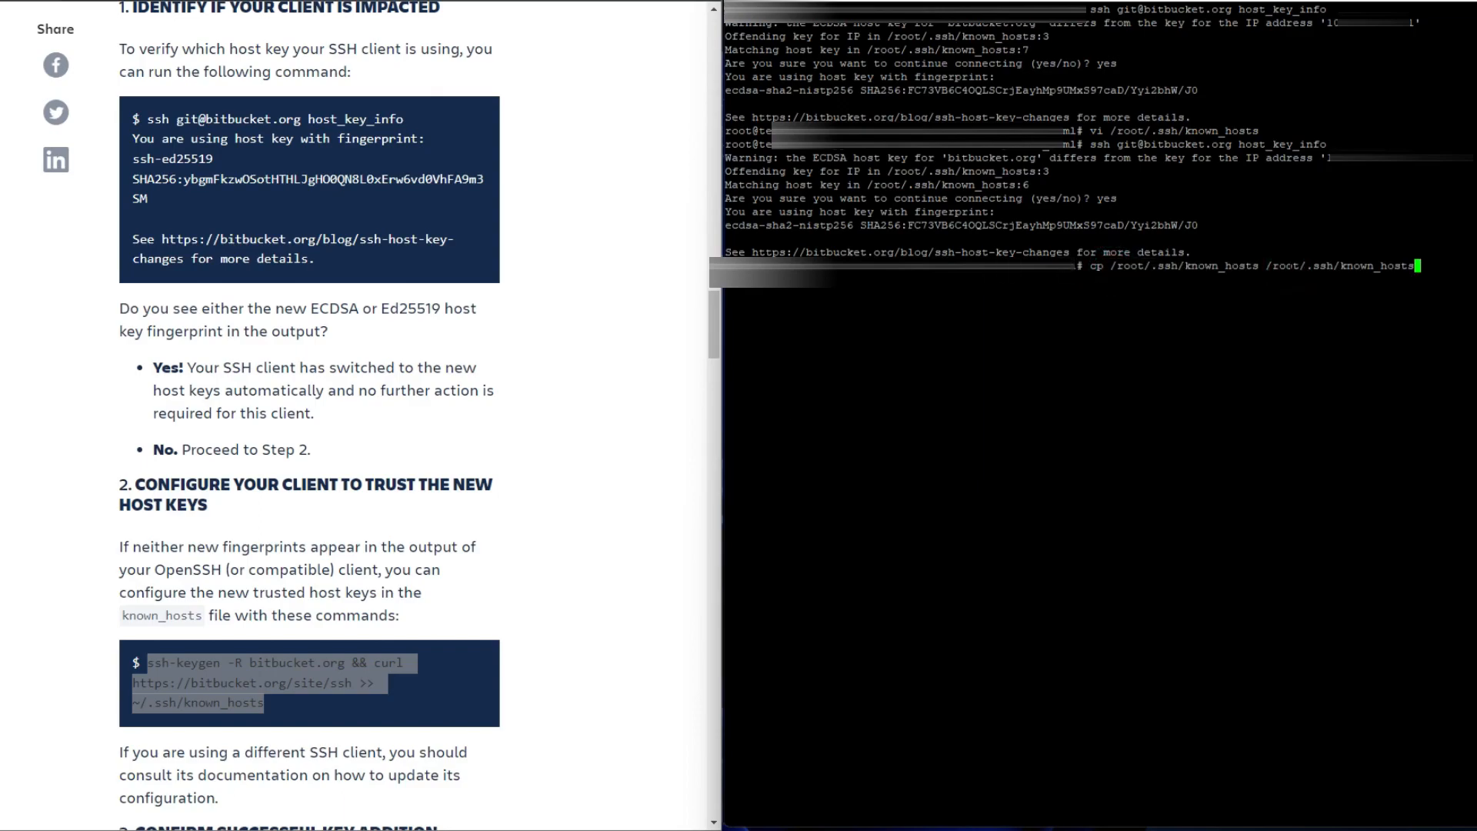
text(.)
text(backup)
key(Return)
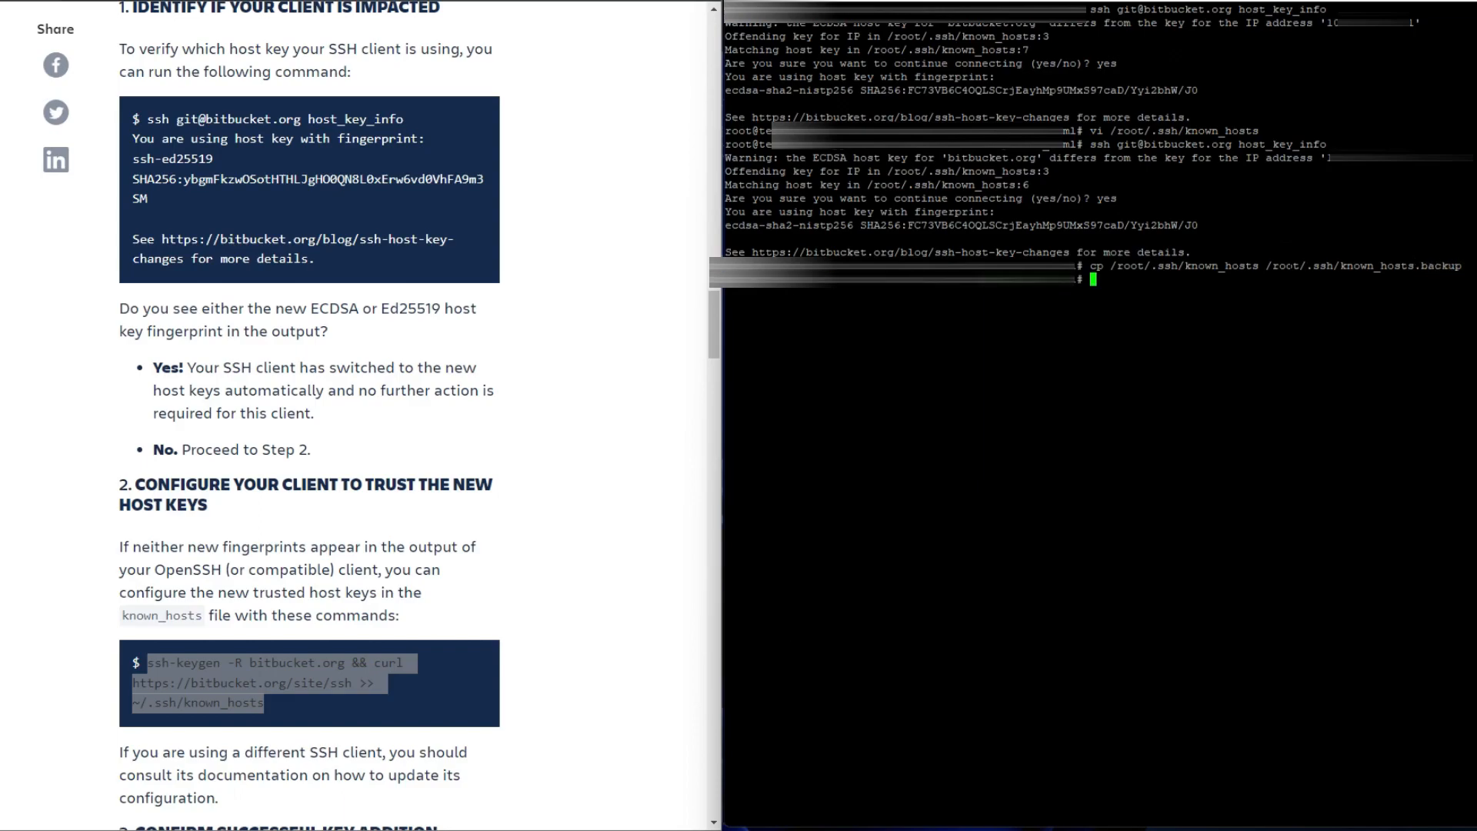
text(vi)
Reopen /root/.ssh/known_hosts in vi, delete every line and save the empty file.
key(Up)
key(Up)
key(Up)
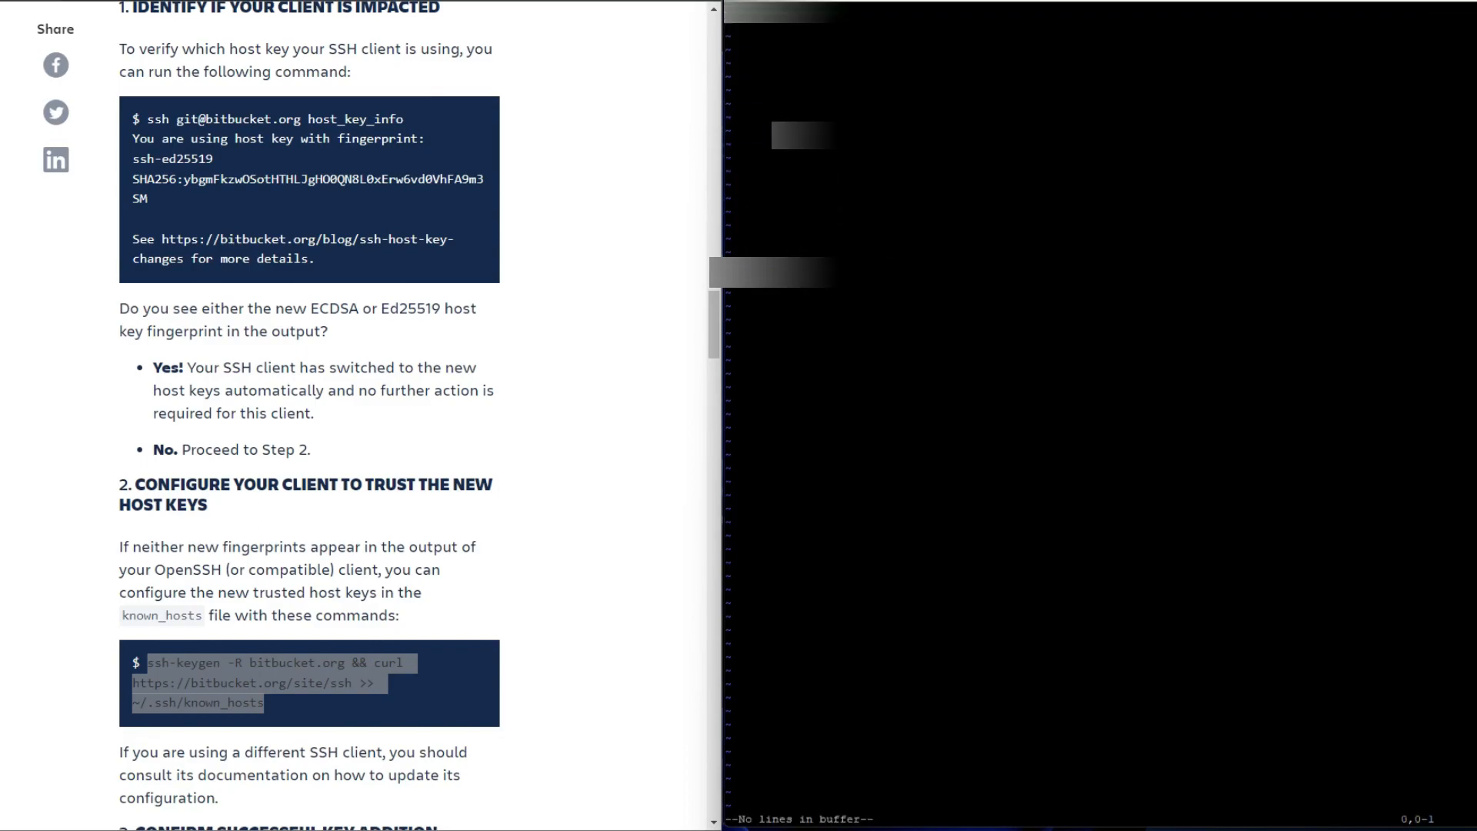
text(:wq)
key(Return)
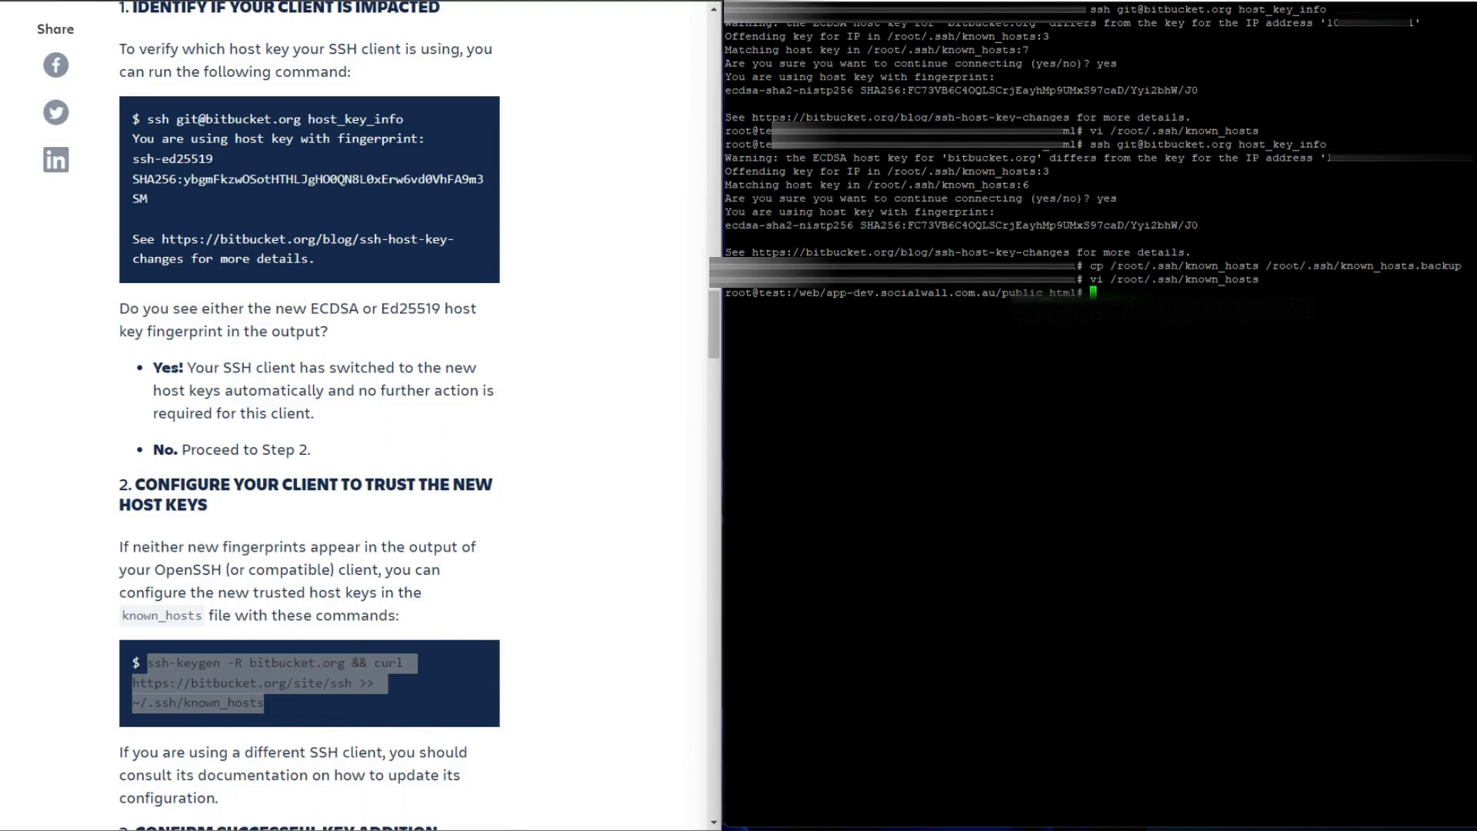
Run host_key_info, answer yes to store Bitbucket's ECDSA key, then rerun it with no warning prompt.
key(Up)
key(Up)
key(Up)
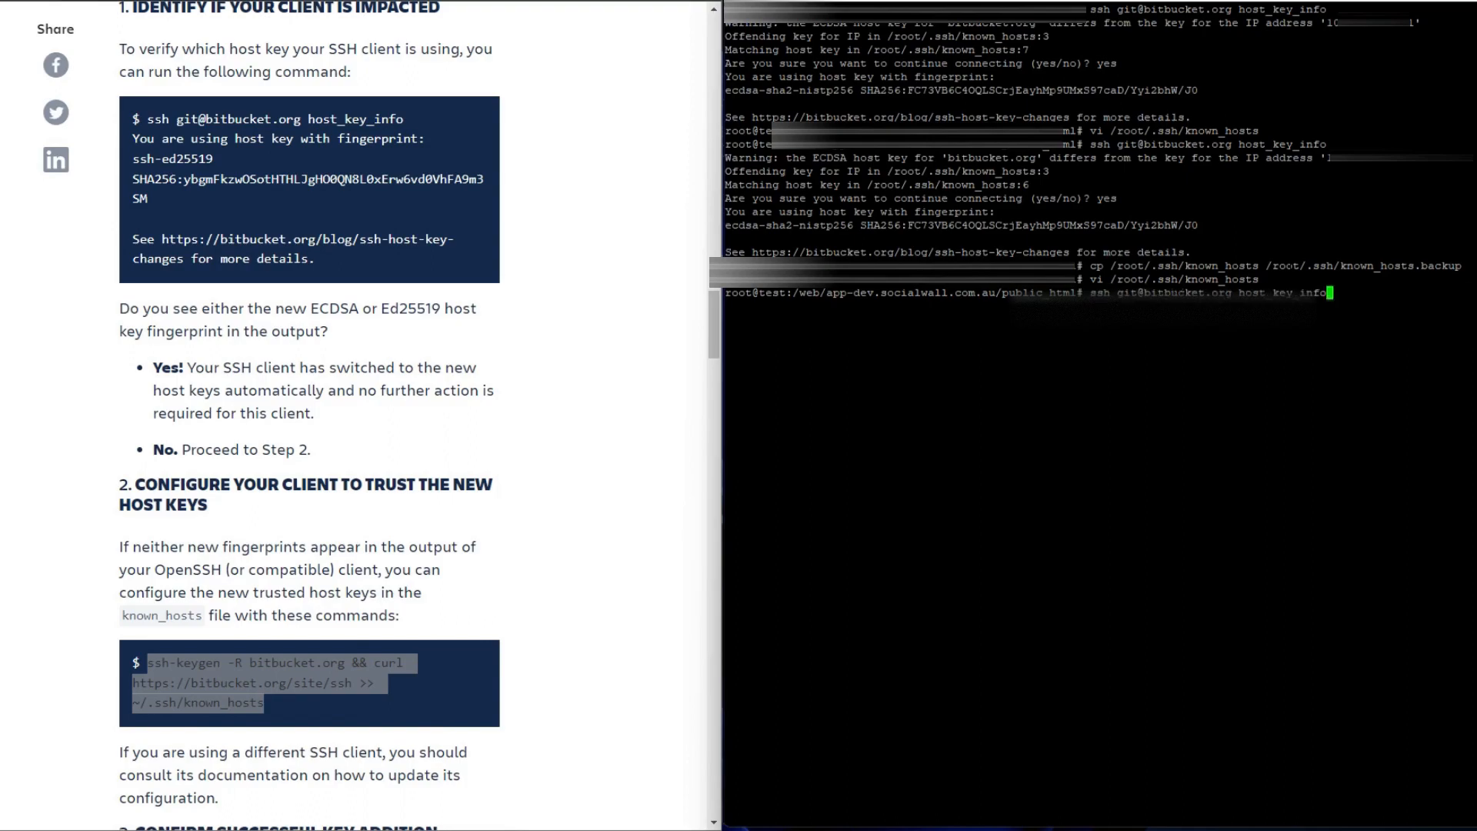
key(Return)
text(yes)
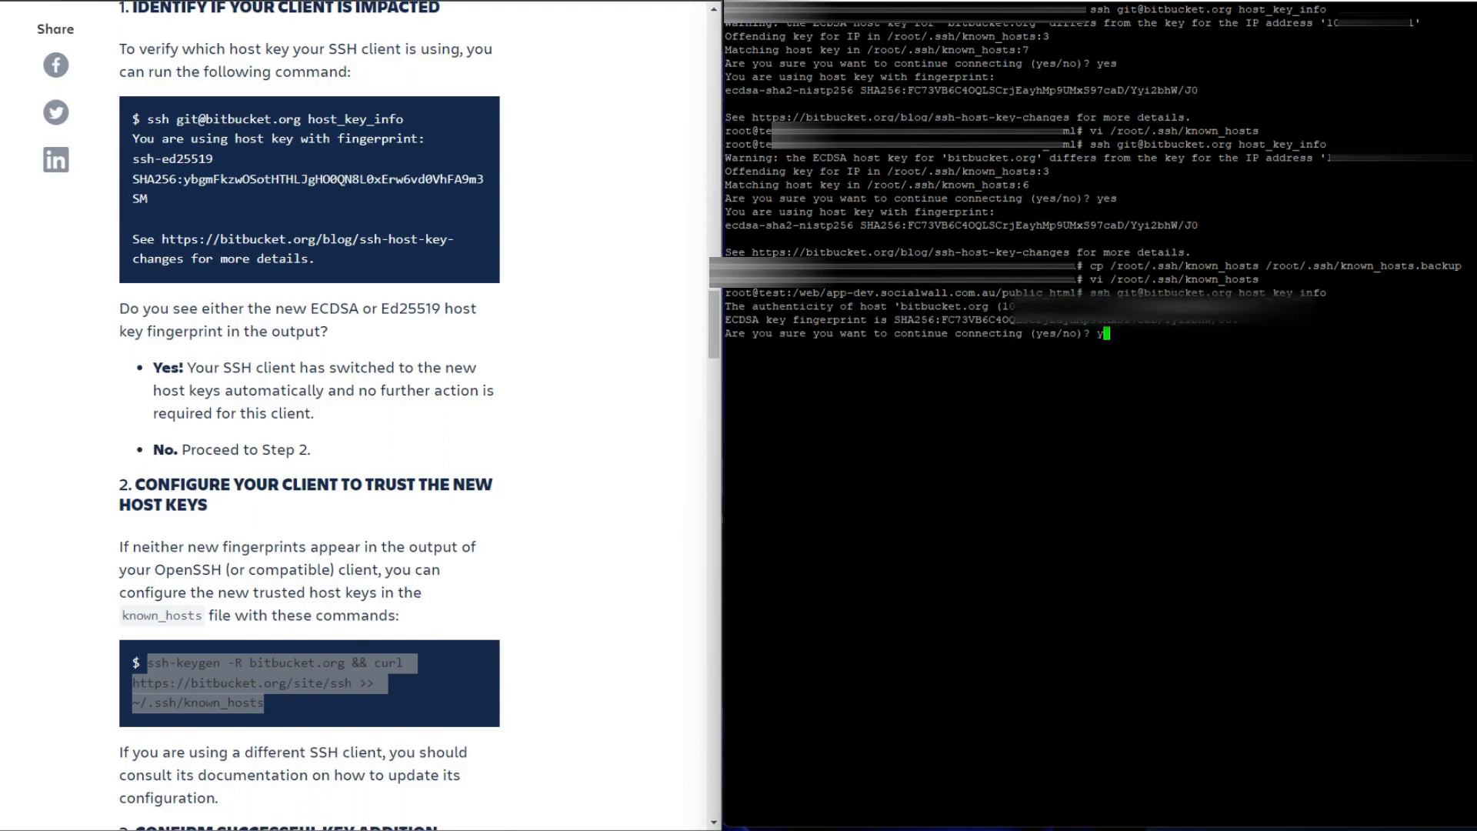
key(Return)
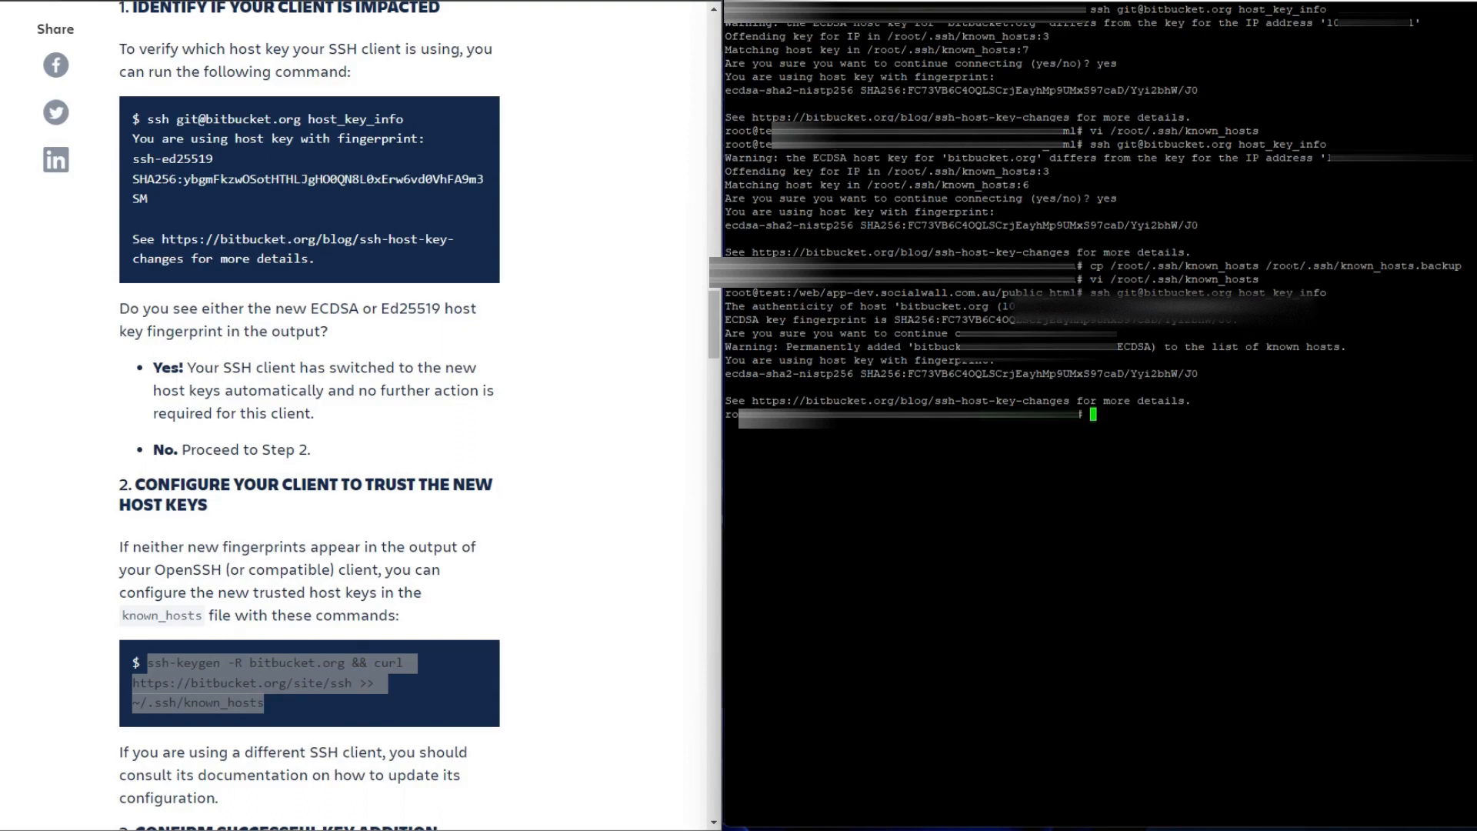
key(Up)
key(Up)
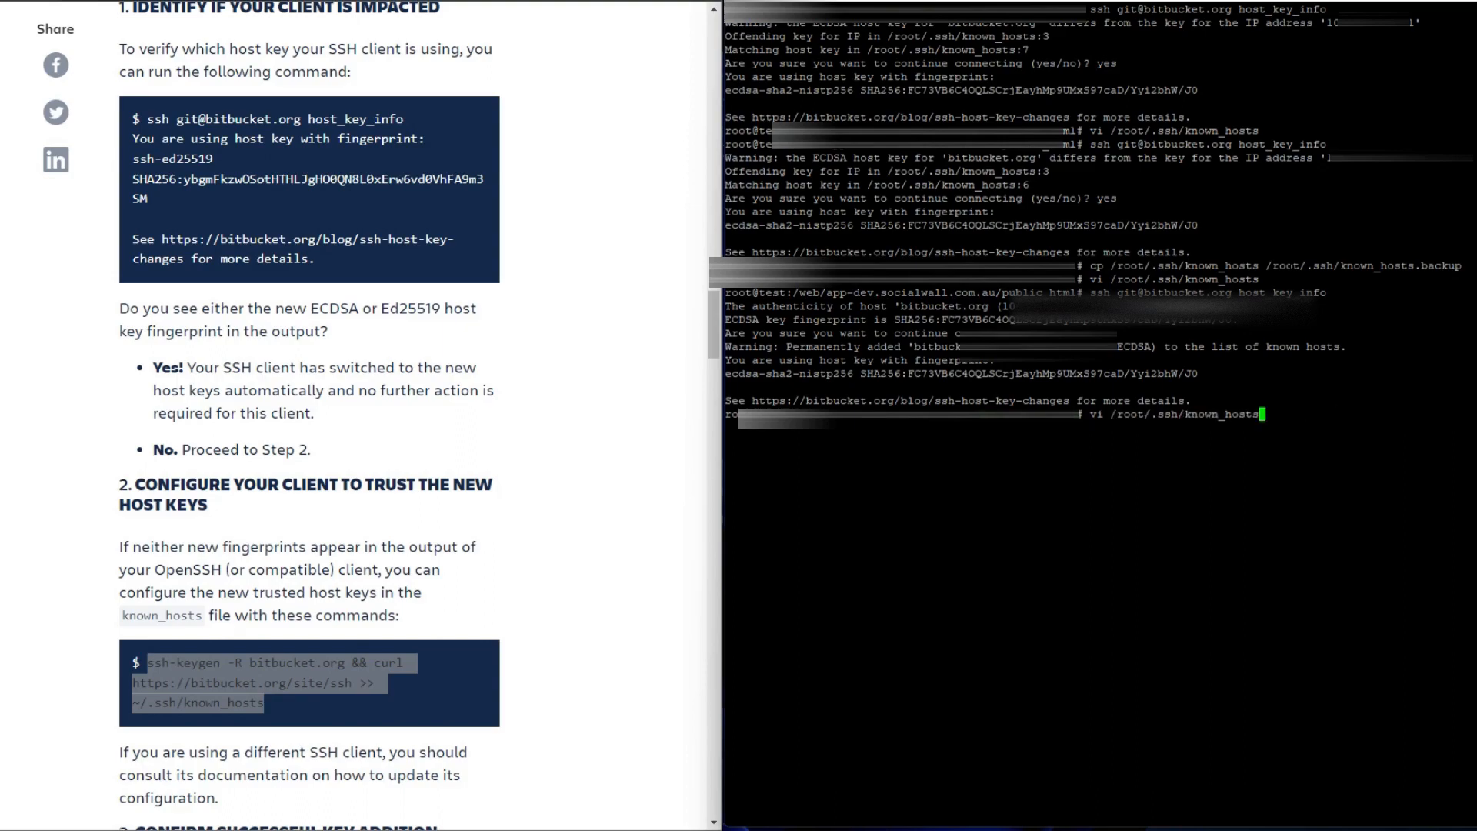
key(Up)
key(Return)
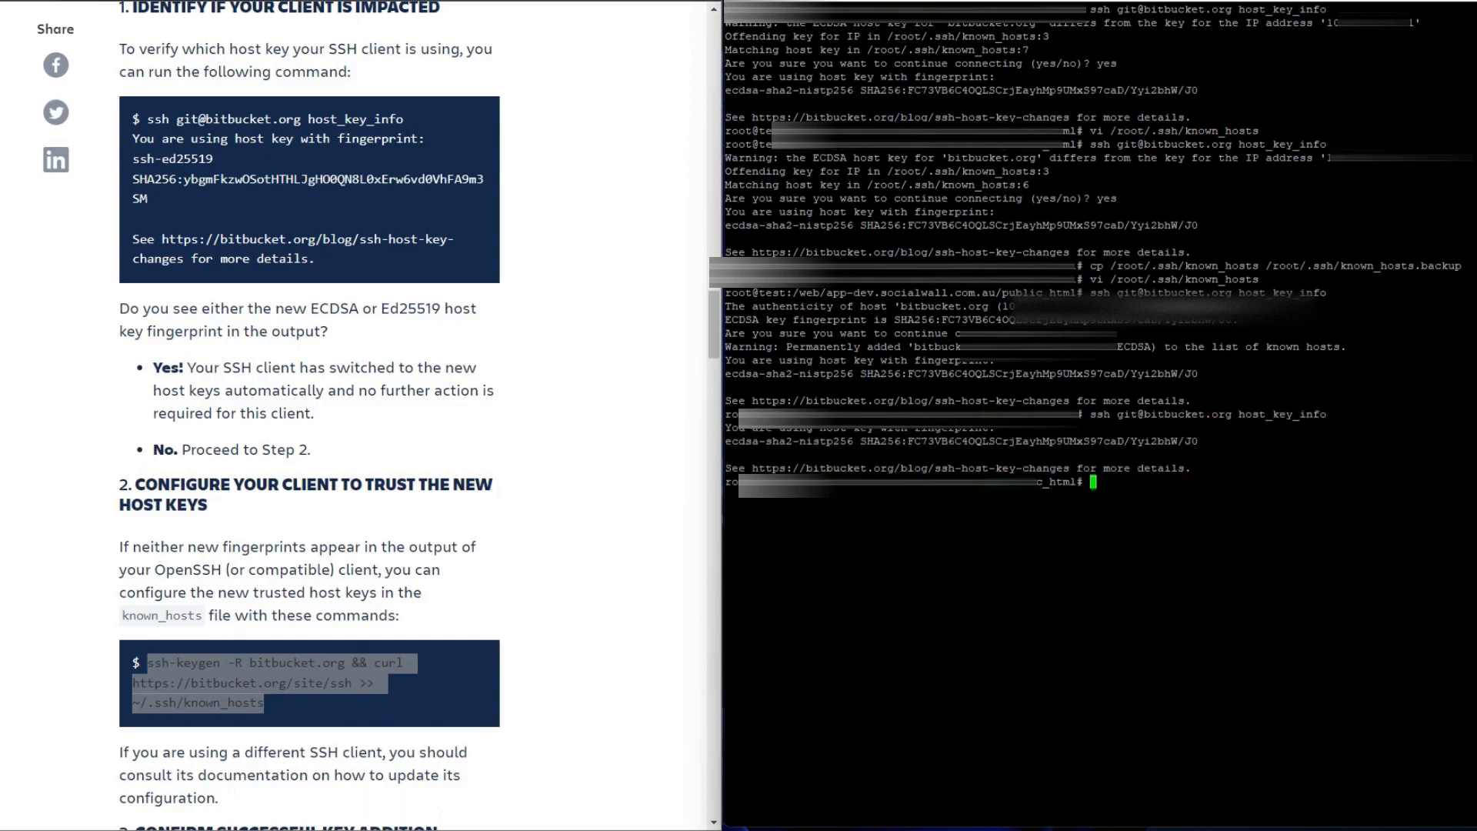